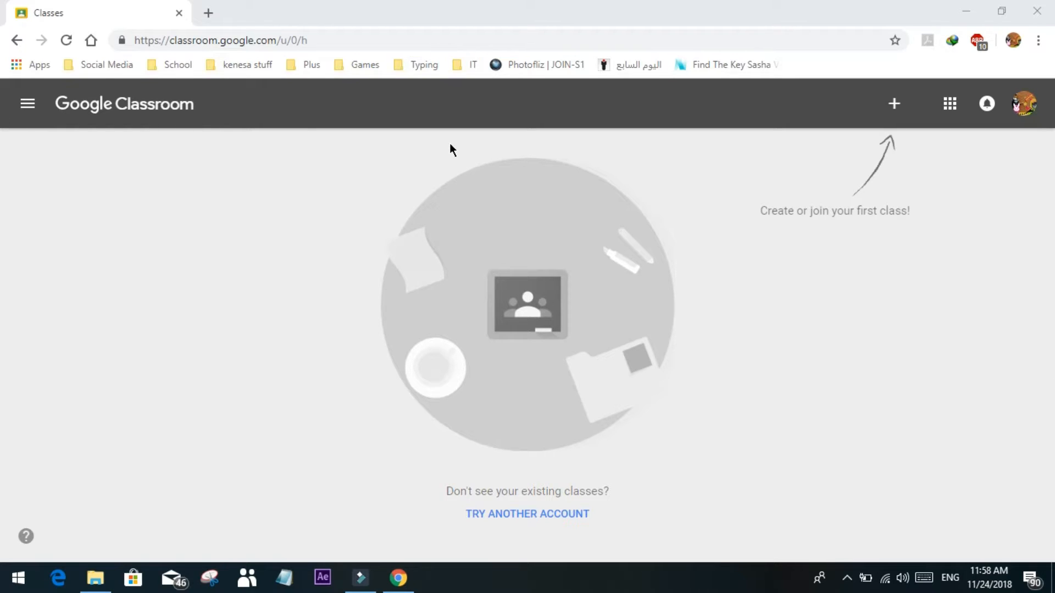
Find Classroom in the Google apps list on a new tab, and close that tab.
left_click(211, 14)
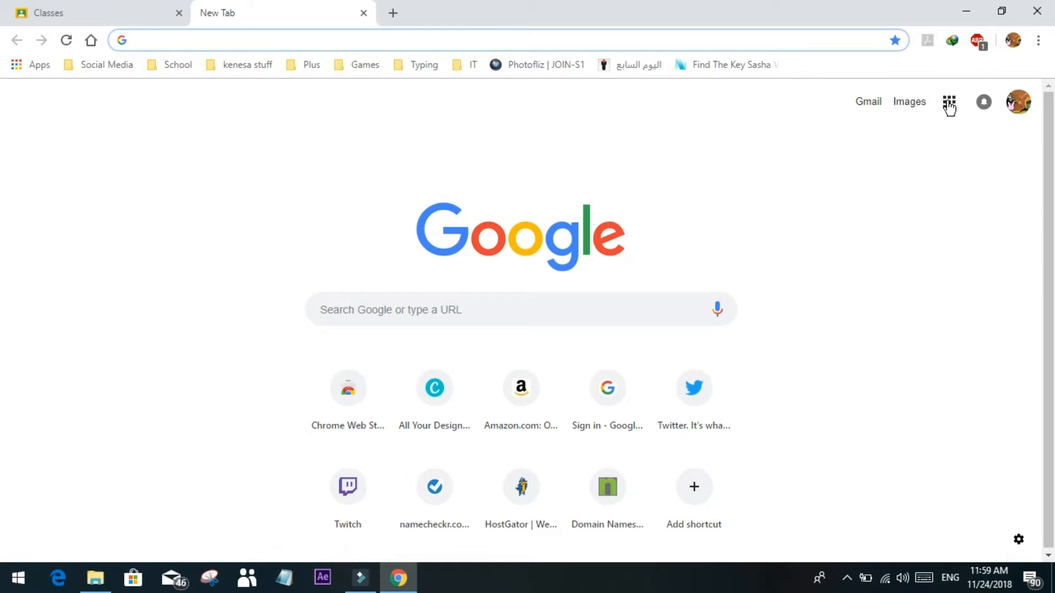
left_click(950, 102)
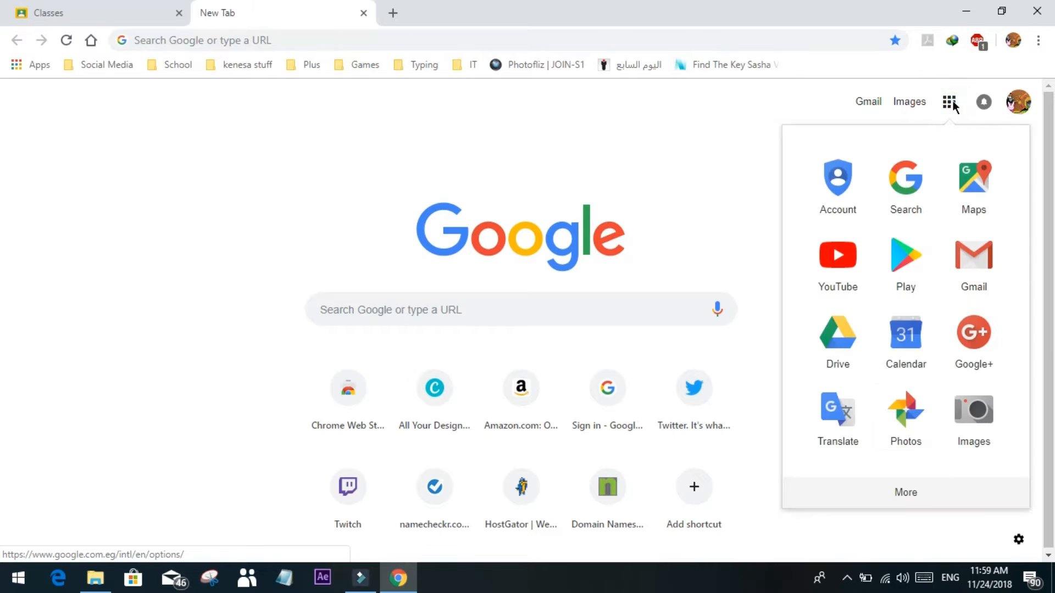
left_click(933, 499)
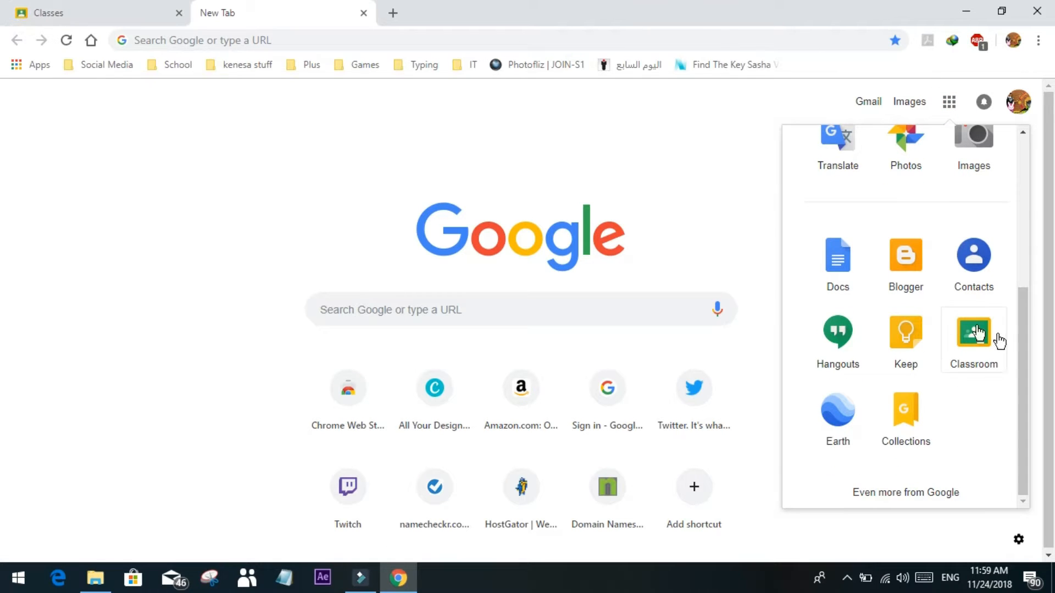
left_click(363, 13)
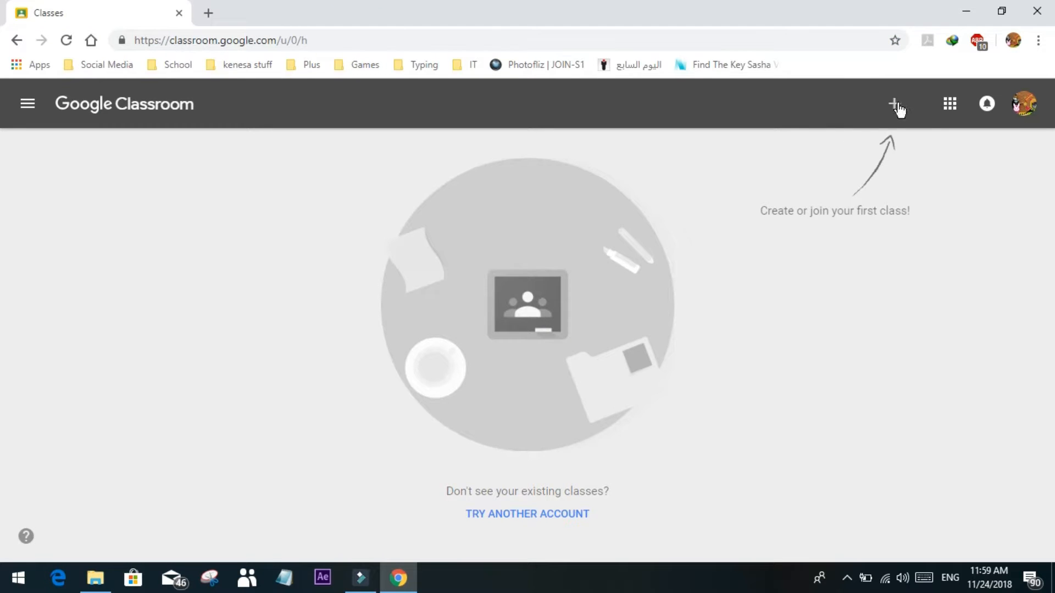
Start creating a class and accept the notice about not using Classroom at a school with students.
left_click(894, 104)
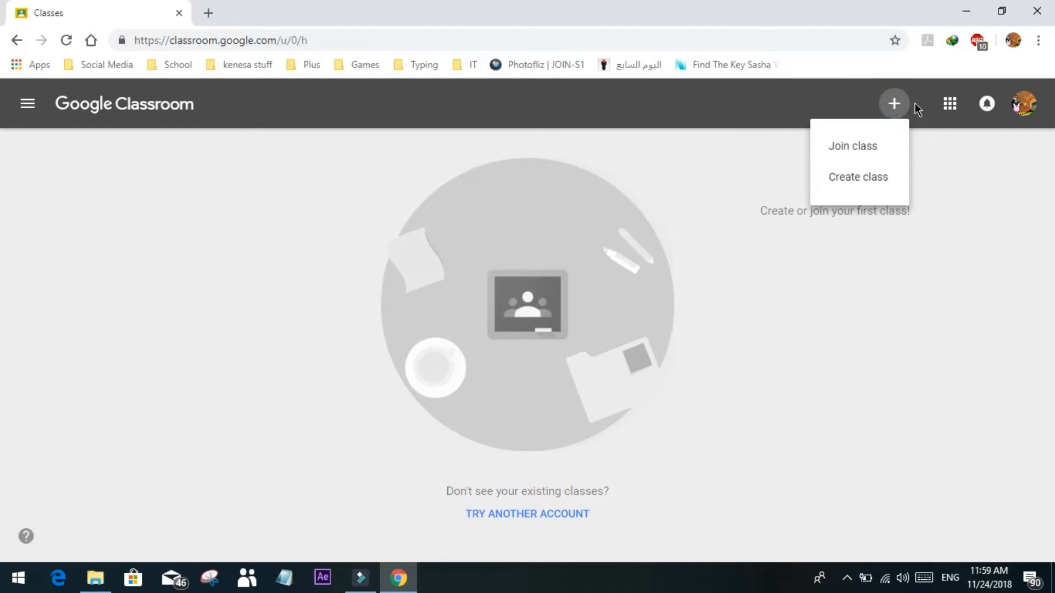
left_click(878, 179)
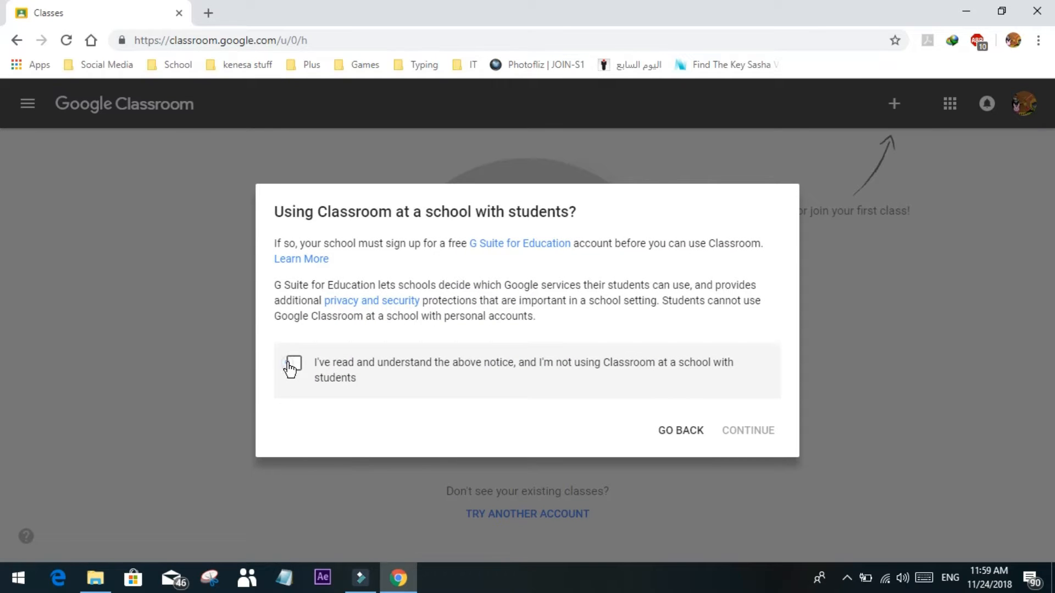
left_click(293, 363)
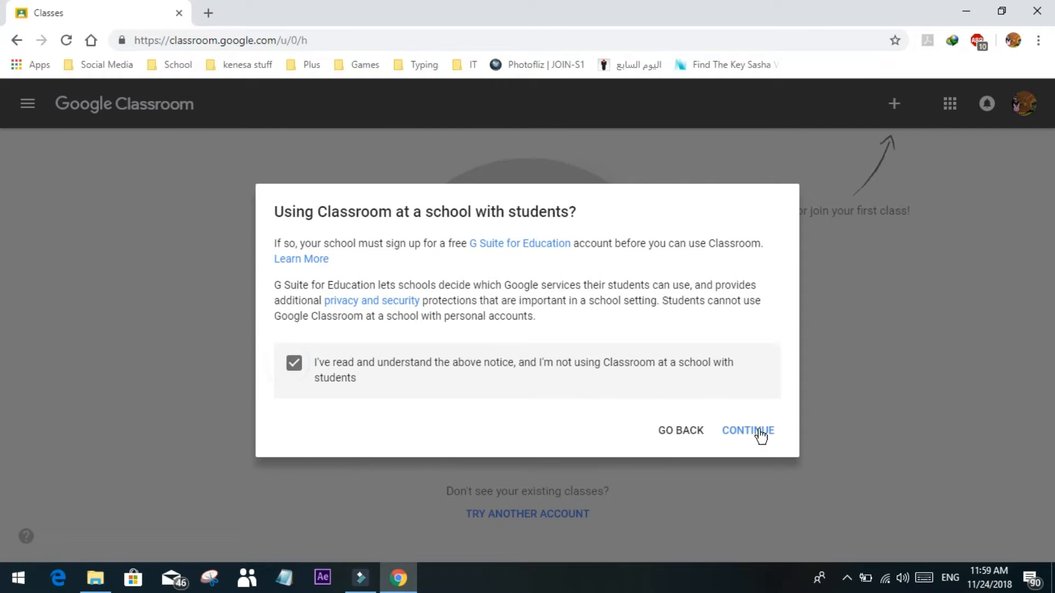
left_click(752, 432)
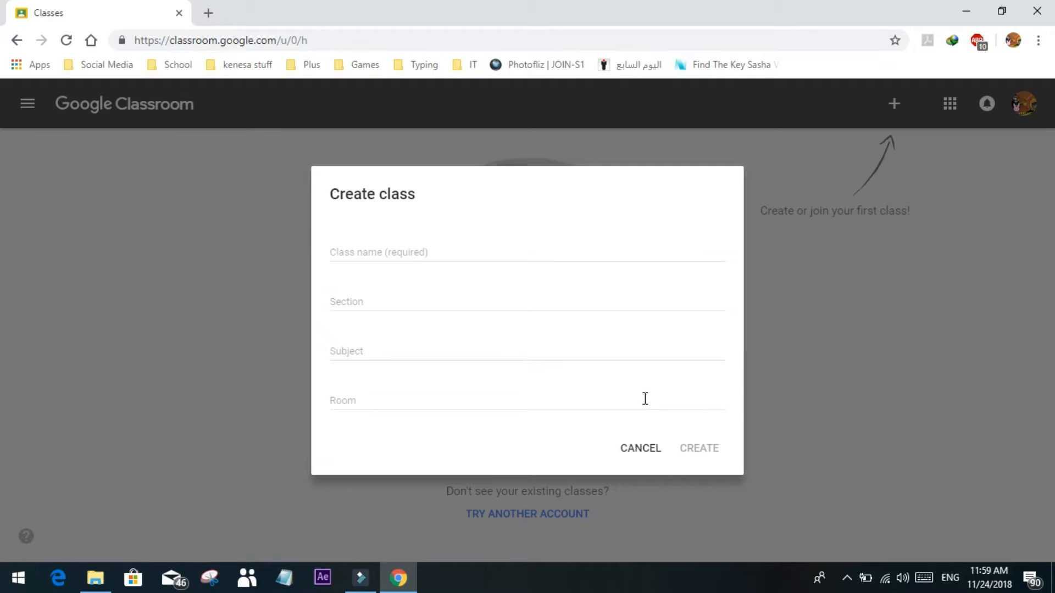
Enter Grade 8 Class as the class name and International Section as the section.
left_click(488, 254)
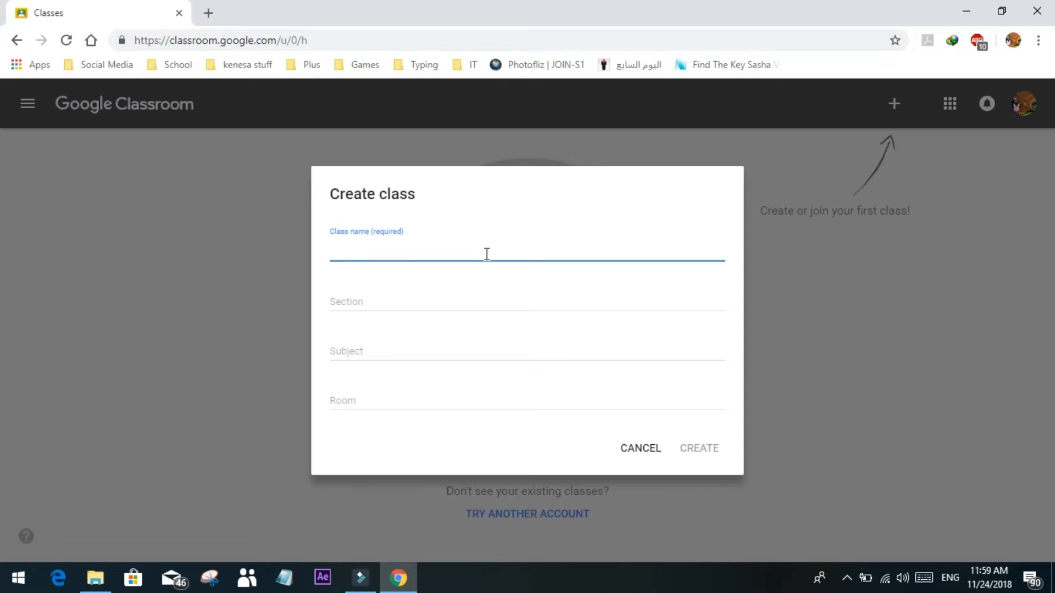
type("Grade 8 C")
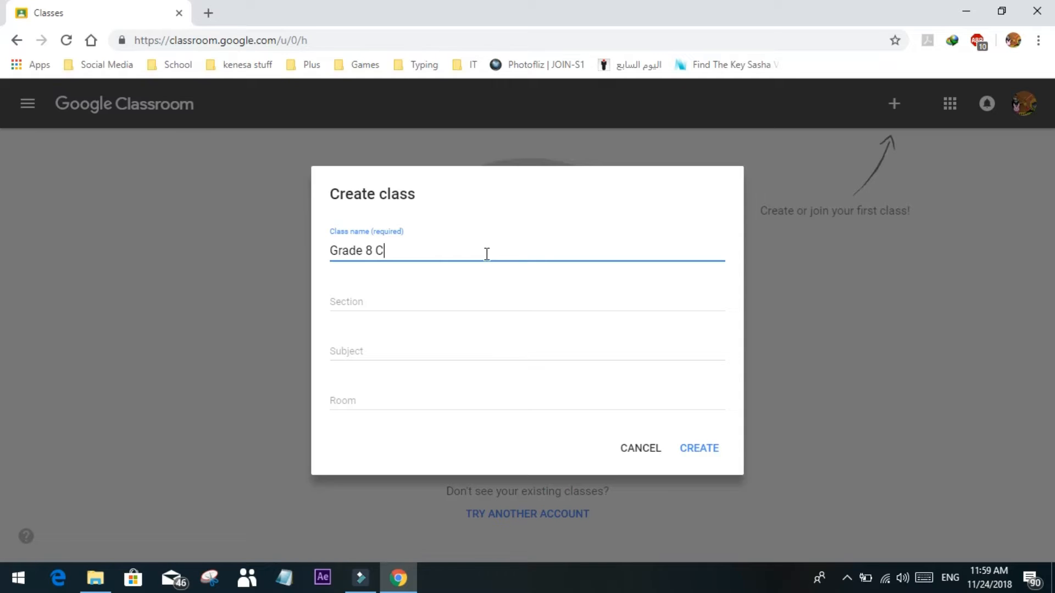
type("lasss")
left_click(474, 290)
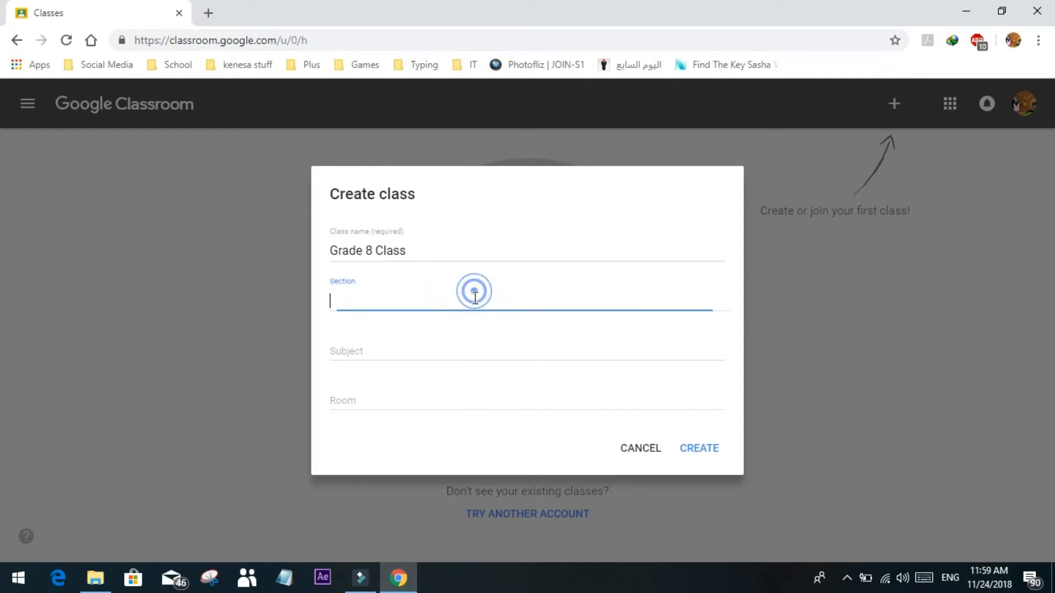
type("Interna")
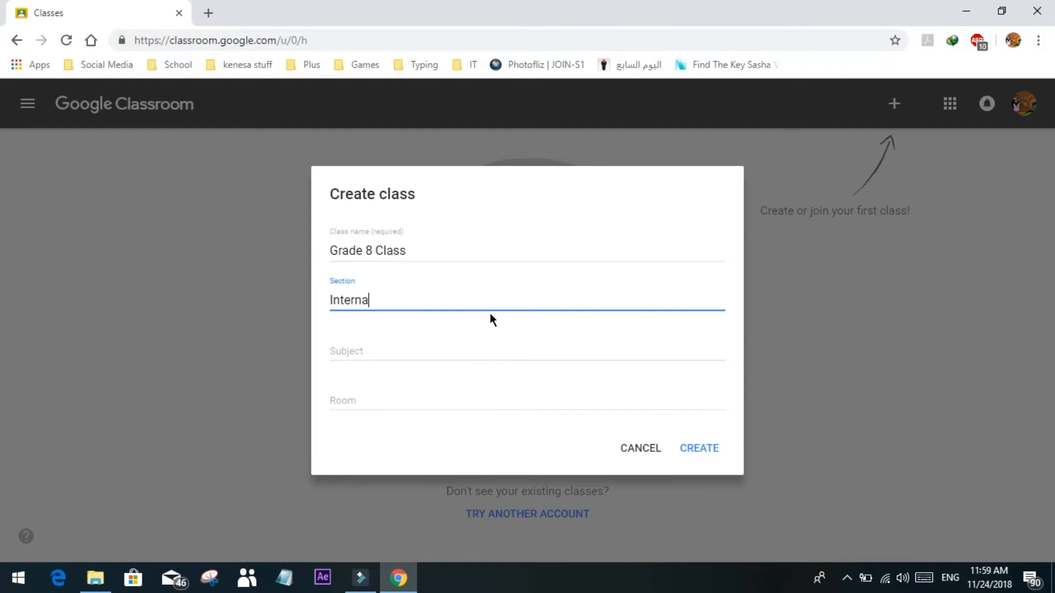
type("tional Section")
Set the subject to English and the room to Grade 8 Classroom, and create the class.
left_click(452, 337)
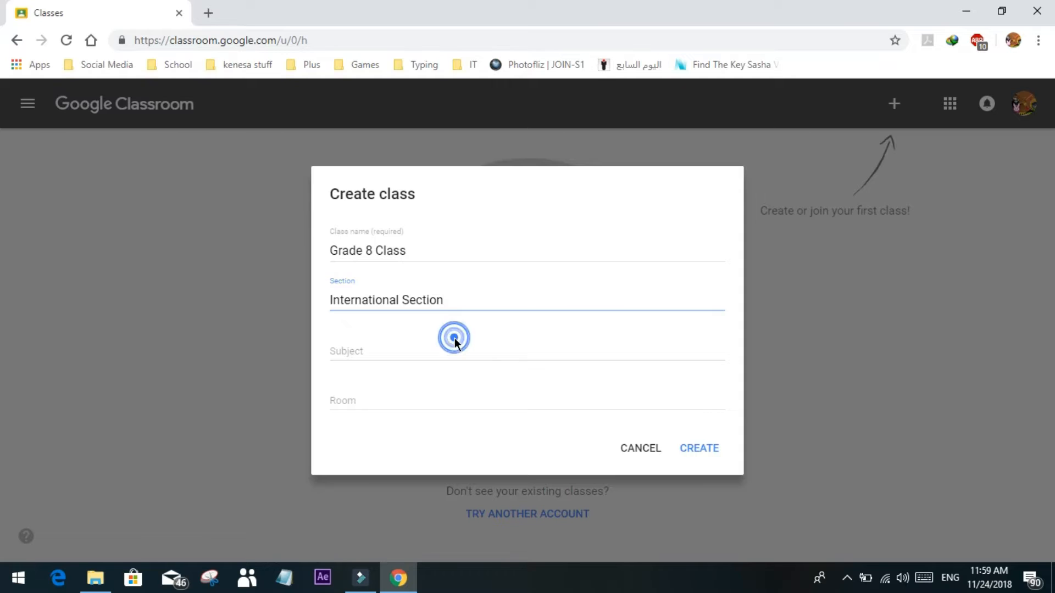
type("English")
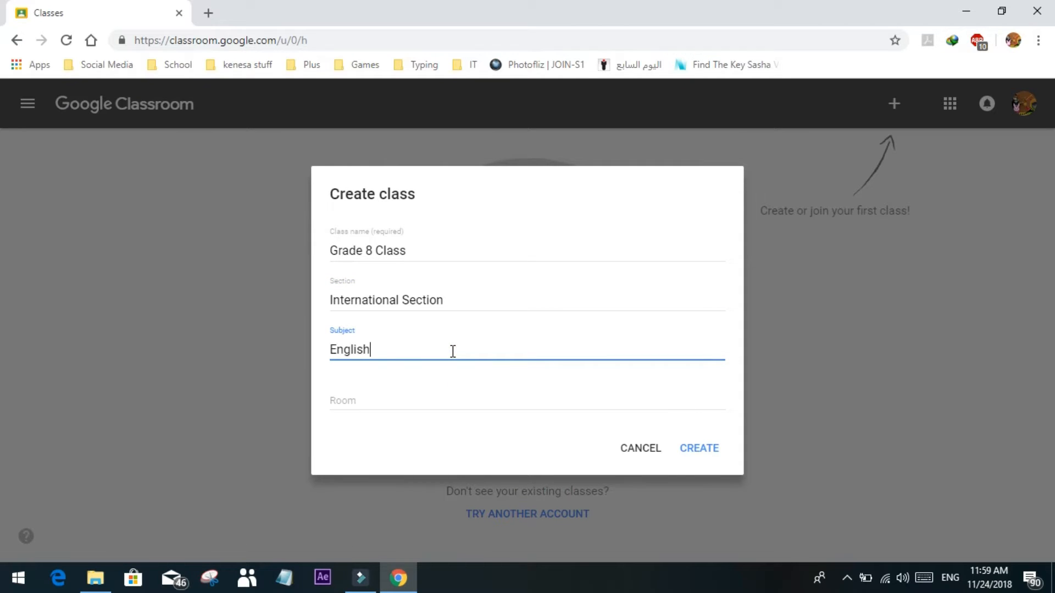
left_click(437, 399)
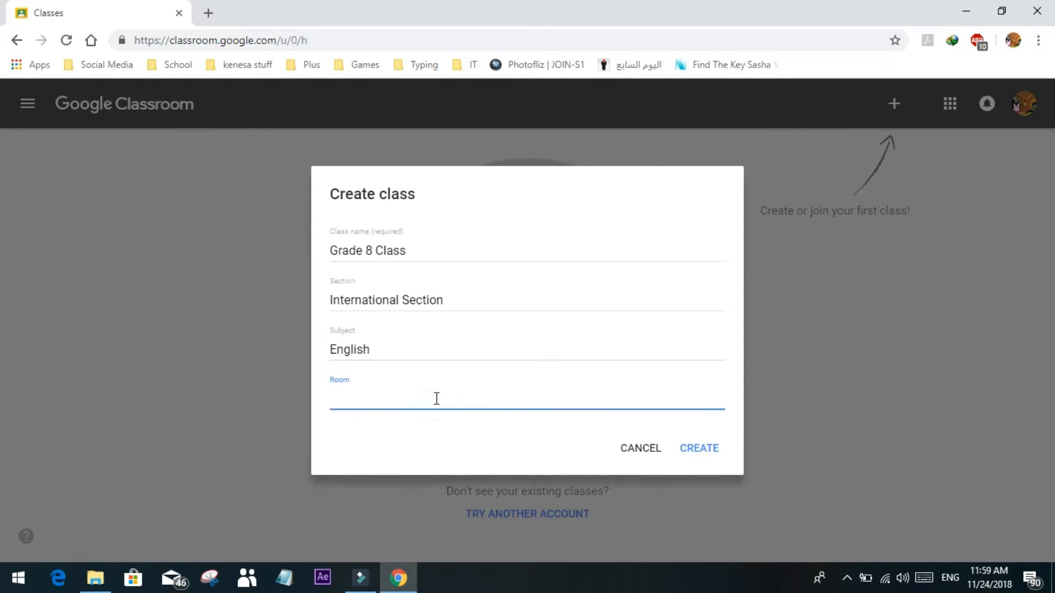
type("Grade 8 Classr")
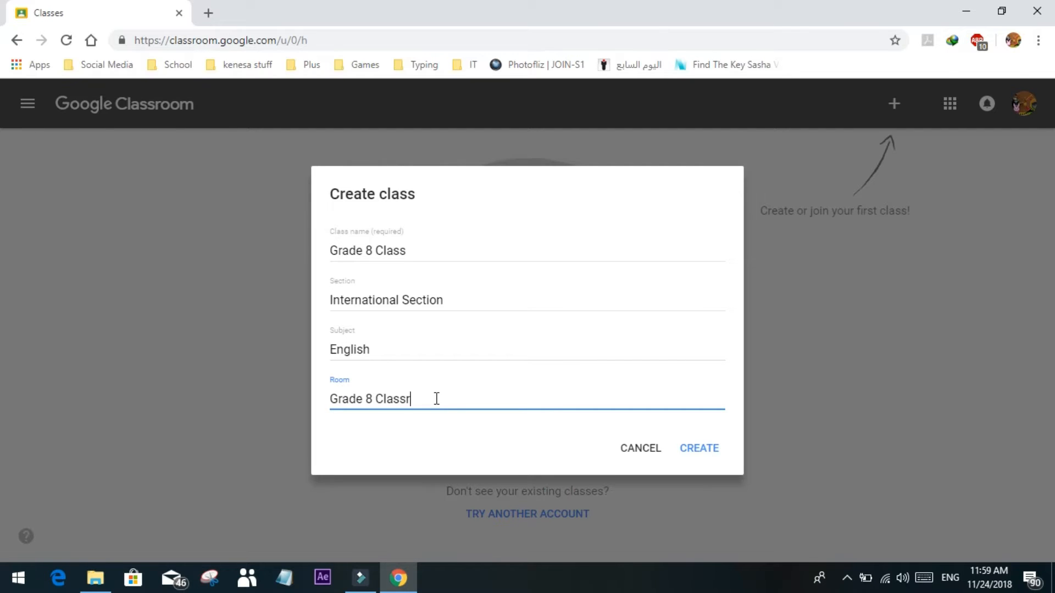
type("oom")
left_click(709, 454)
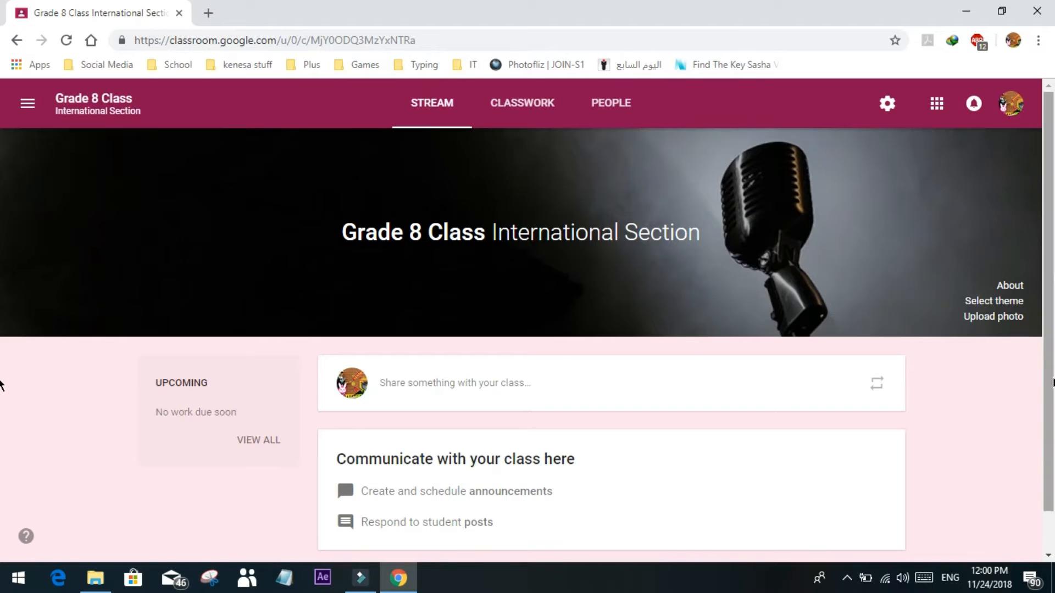
Change the class theme to the blue microscope image from the gallery.
left_click(989, 301)
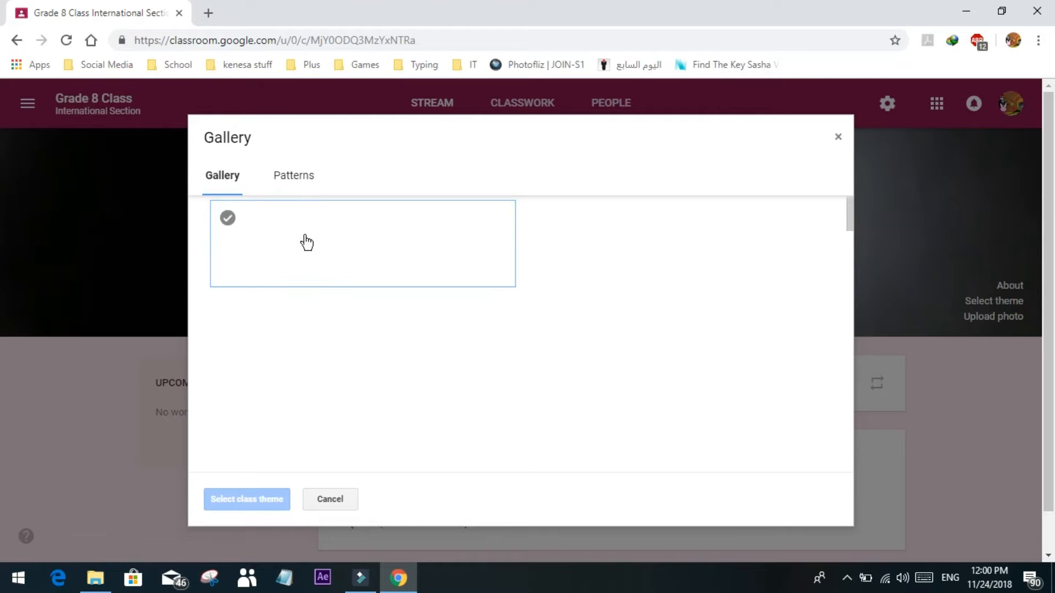
scroll(473, 342, "down", 3)
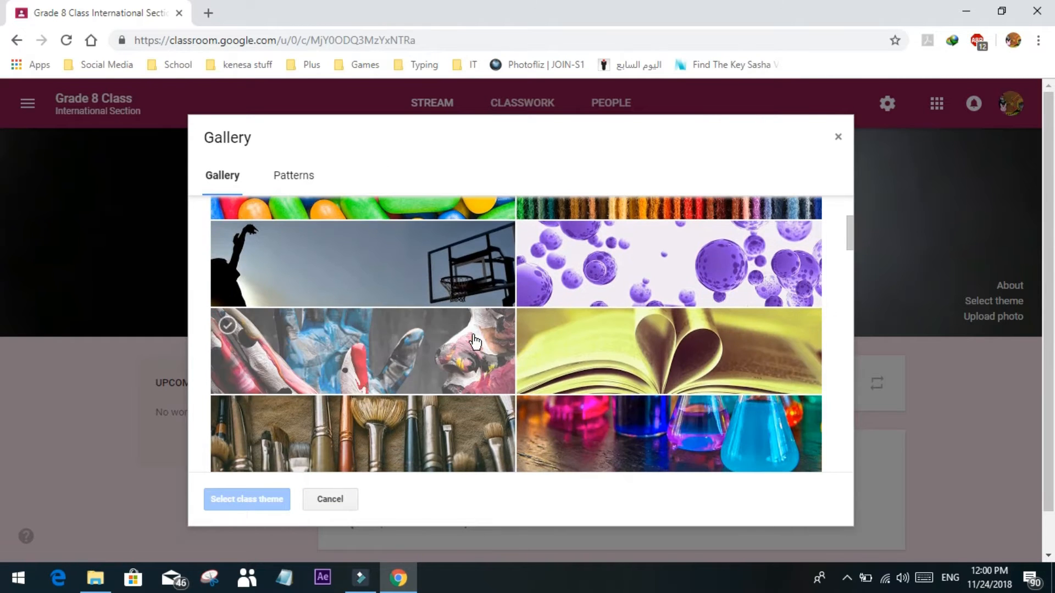
scroll(473, 341, "down", 1)
scroll(408, 320, "down", 3)
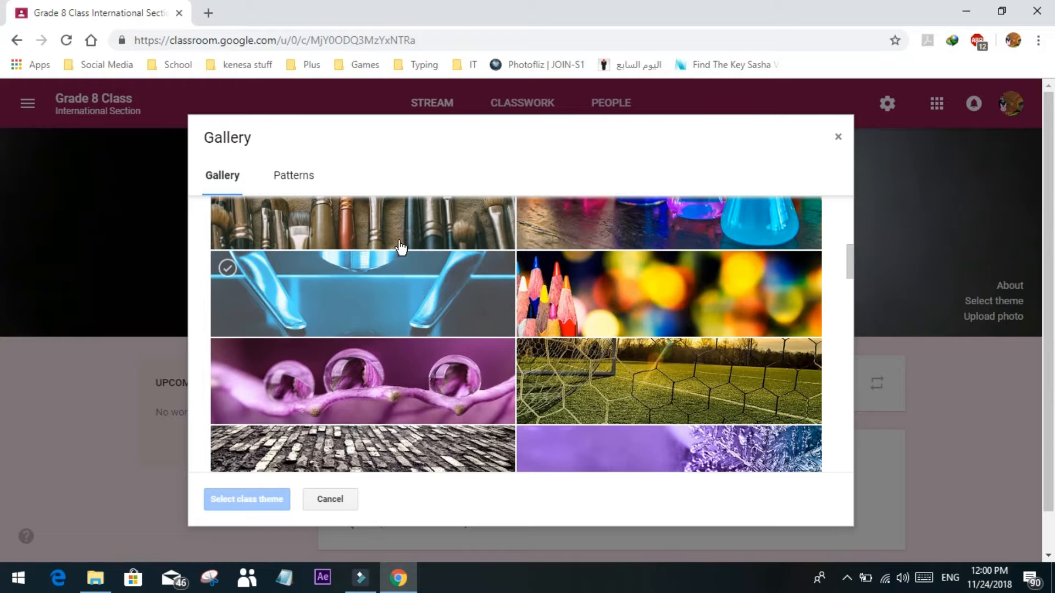
scroll(402, 266, "up", 1)
left_click(378, 365)
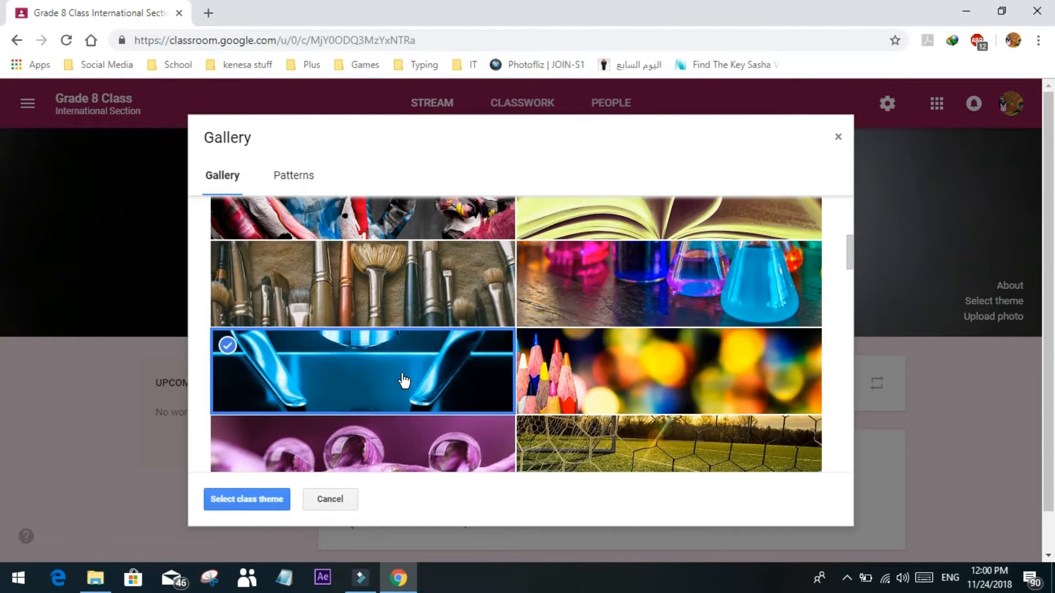
left_click(281, 500)
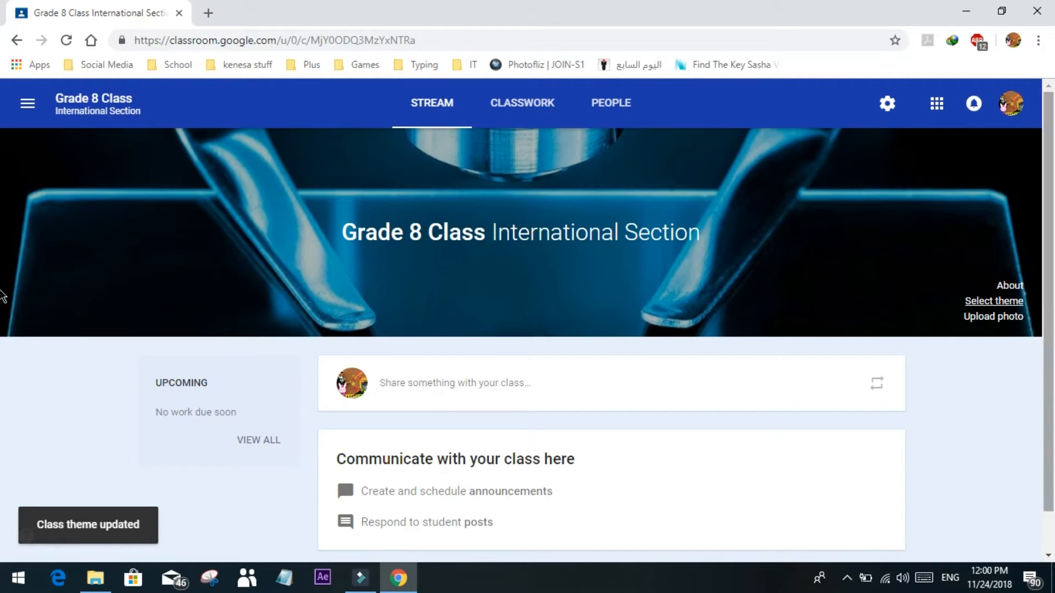
Examine the class's Stream, Classwork and People pages.
scroll(544, 397, "down", 1)
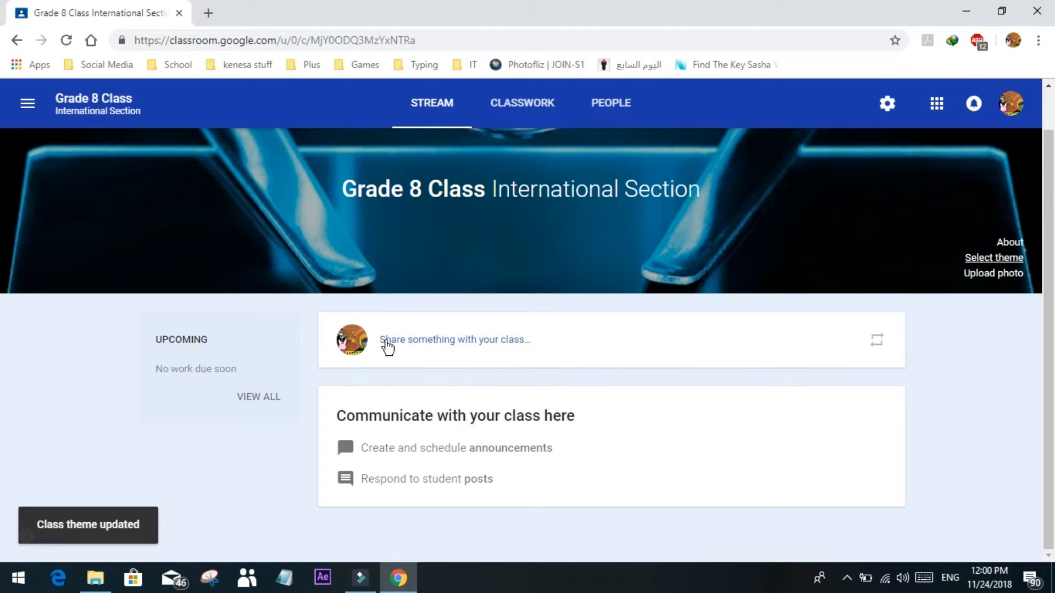
scroll(423, 236, "up", 1)
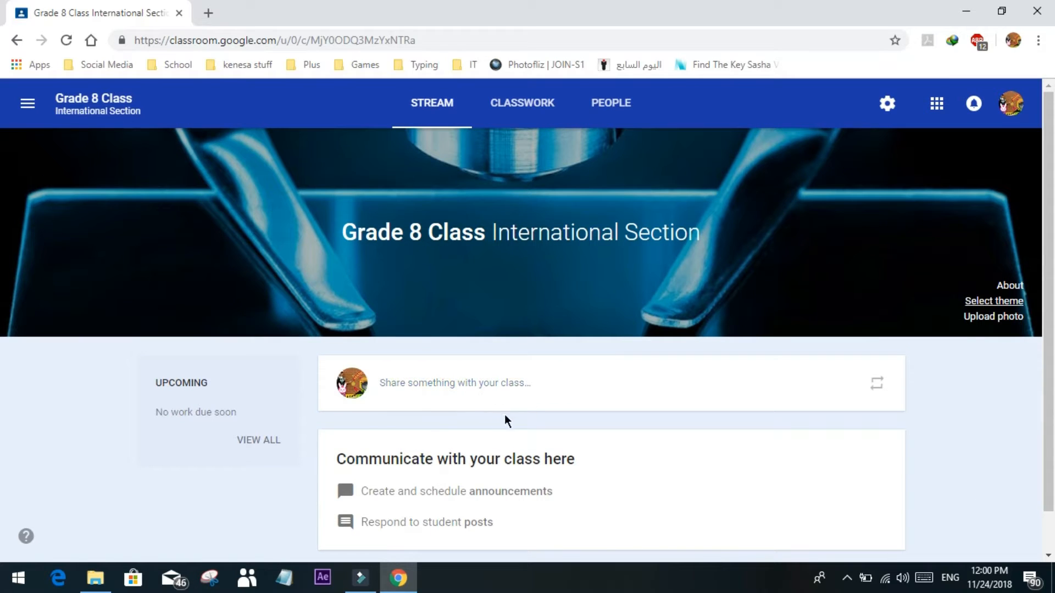
scroll(539, 475, "down", 1)
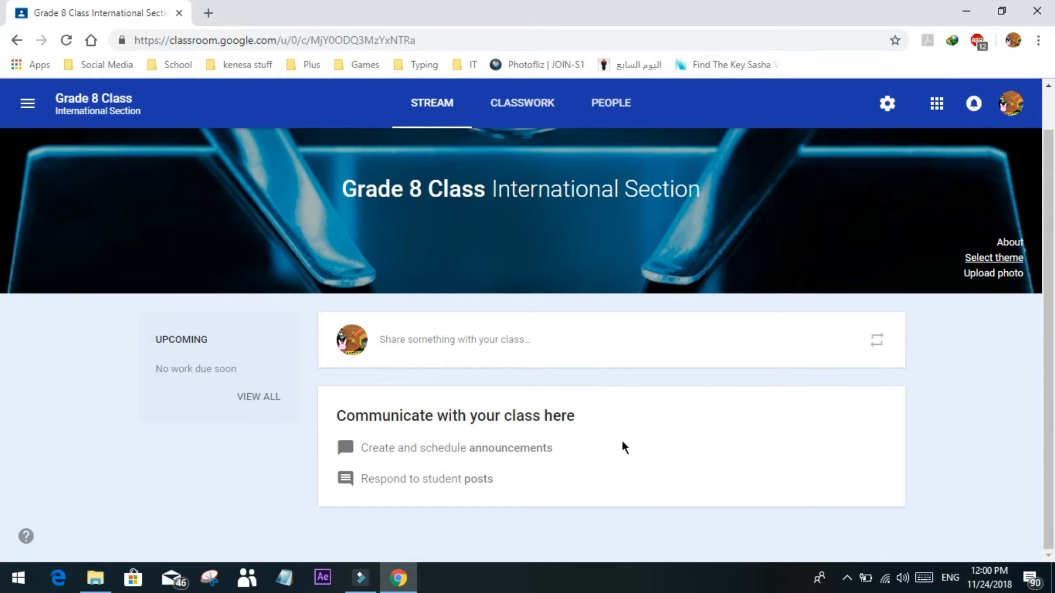
scroll(400, 370, "up", 1)
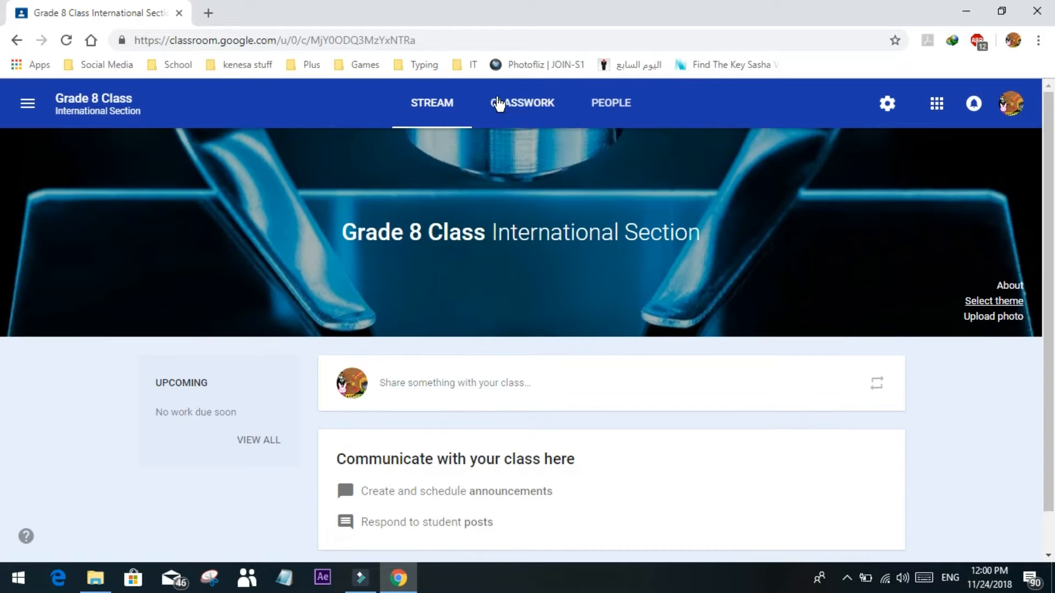
left_click(526, 108)
left_click(621, 109)
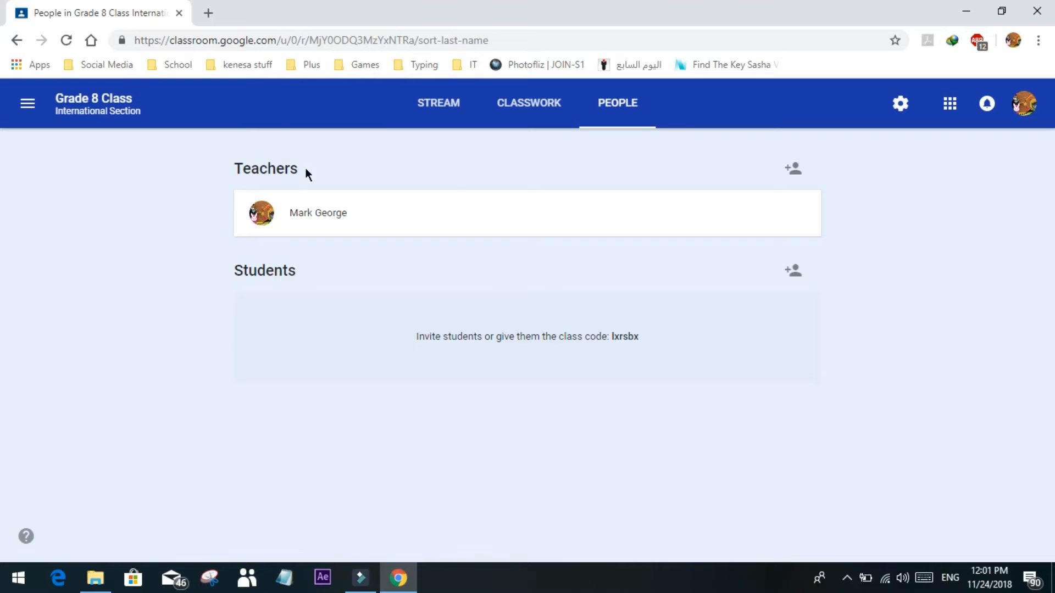
mouse_move(345, 170)
left_mouse_down()
mouse_move(195, 173)
mouse_move(352, 168)
left_mouse_up()
Return to the class list, view the Join class form with its class code field, and cancel it.
left_click(28, 103)
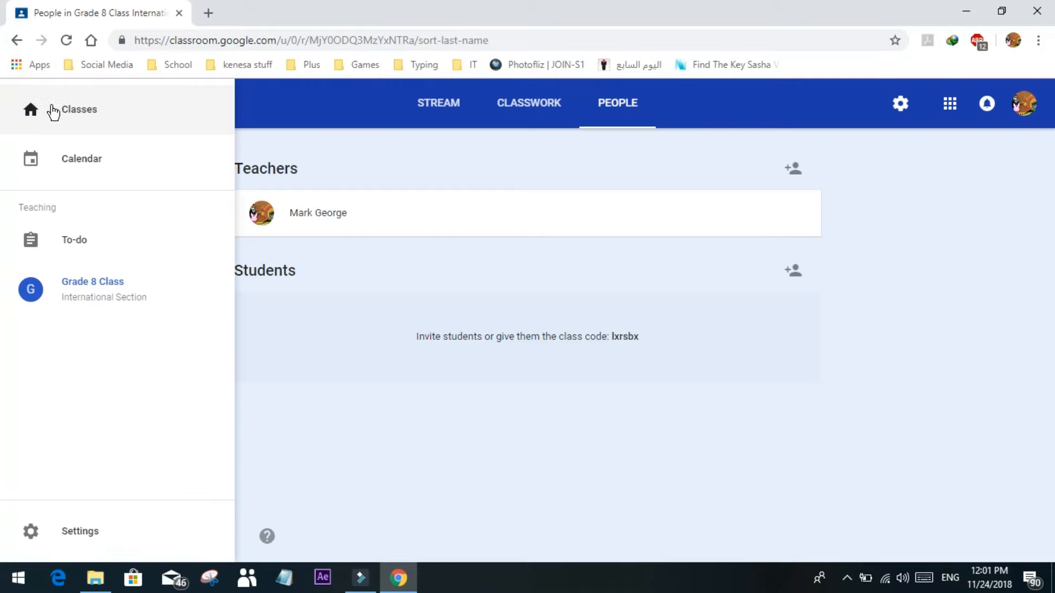
left_click(53, 112)
left_click(894, 104)
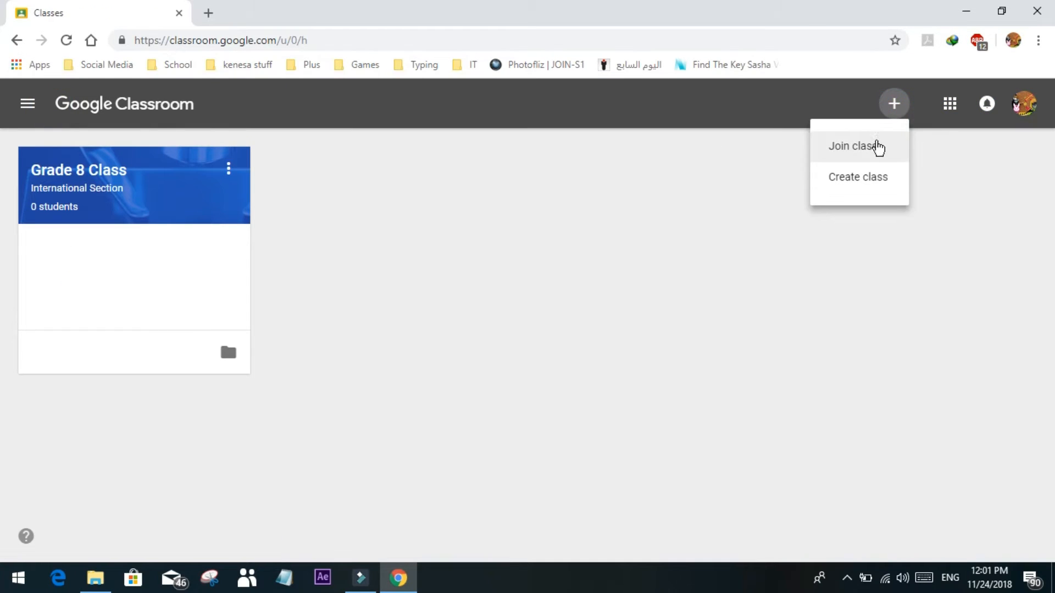
left_click(877, 148)
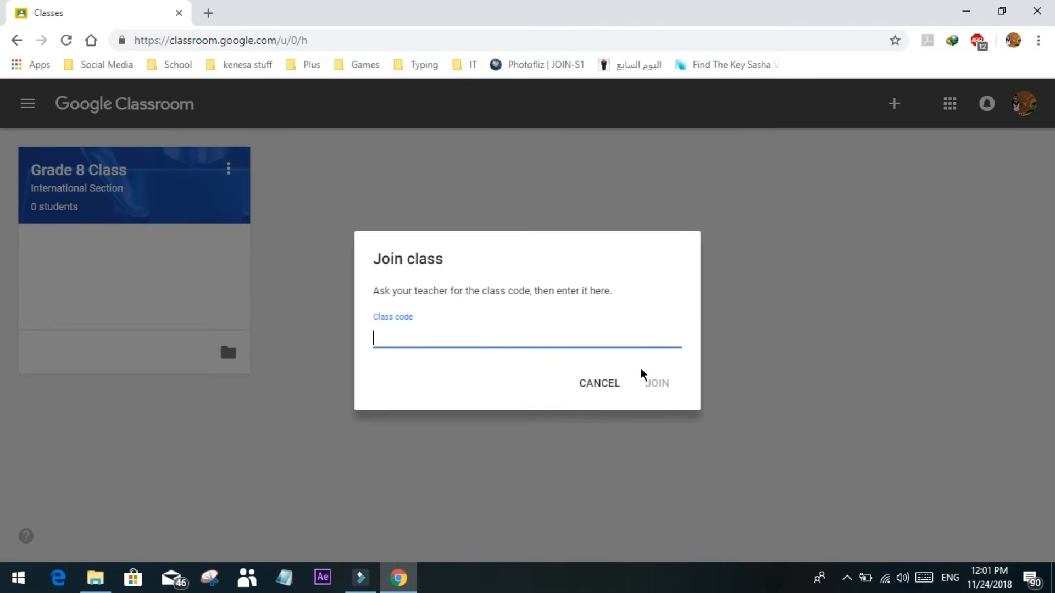
left_click(611, 383)
Go to the People page of Grade 8 Class and examine the class code for students.
left_click(113, 175)
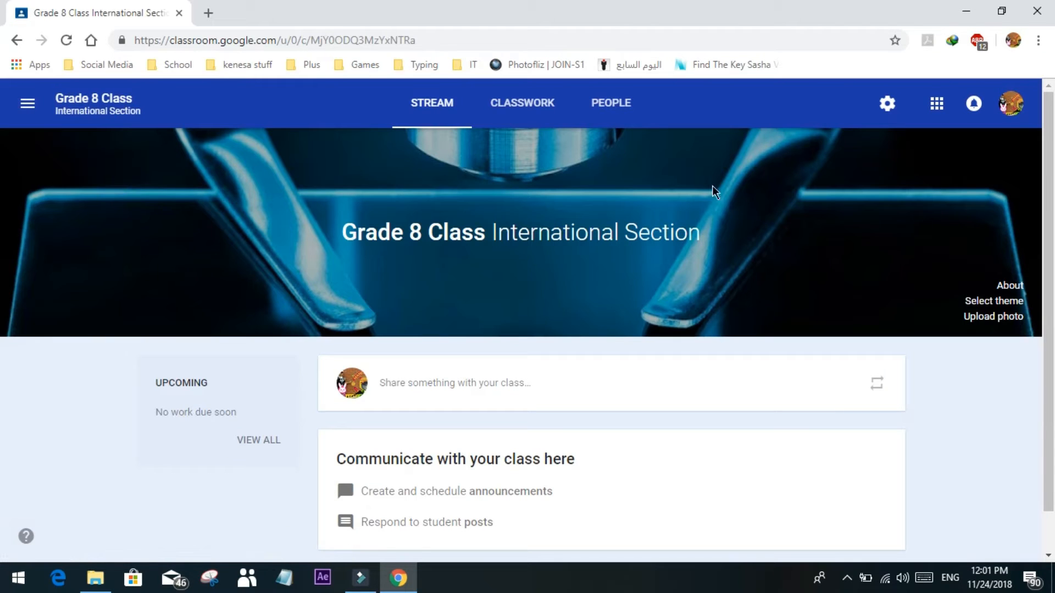
left_click(633, 118)
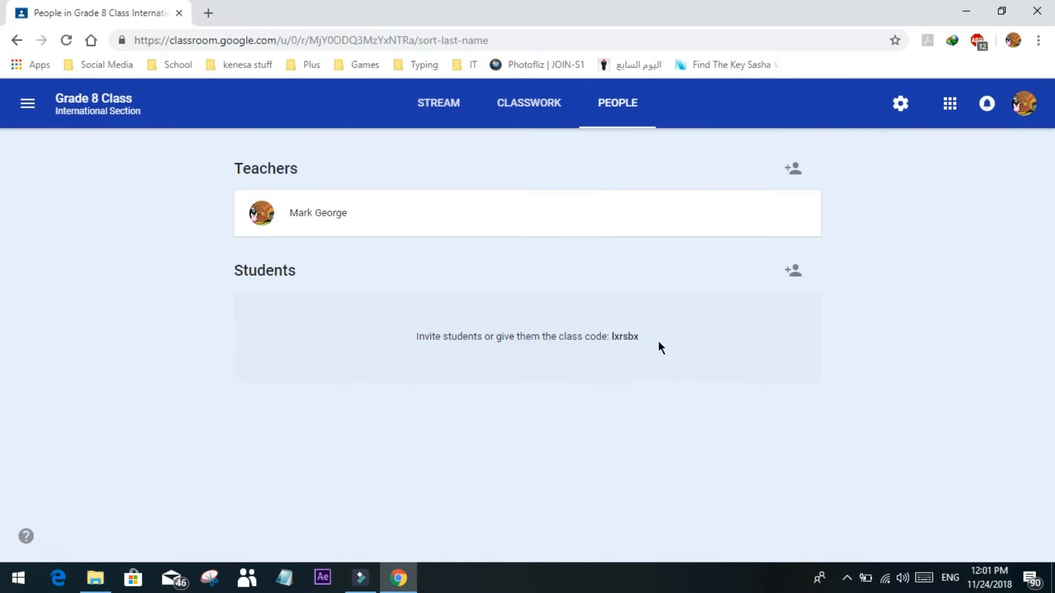
left_click_drag(658, 341, 611, 348)
left_click(687, 348)
View the form for inviting students by name or email, and cancel it.
left_click(793, 271)
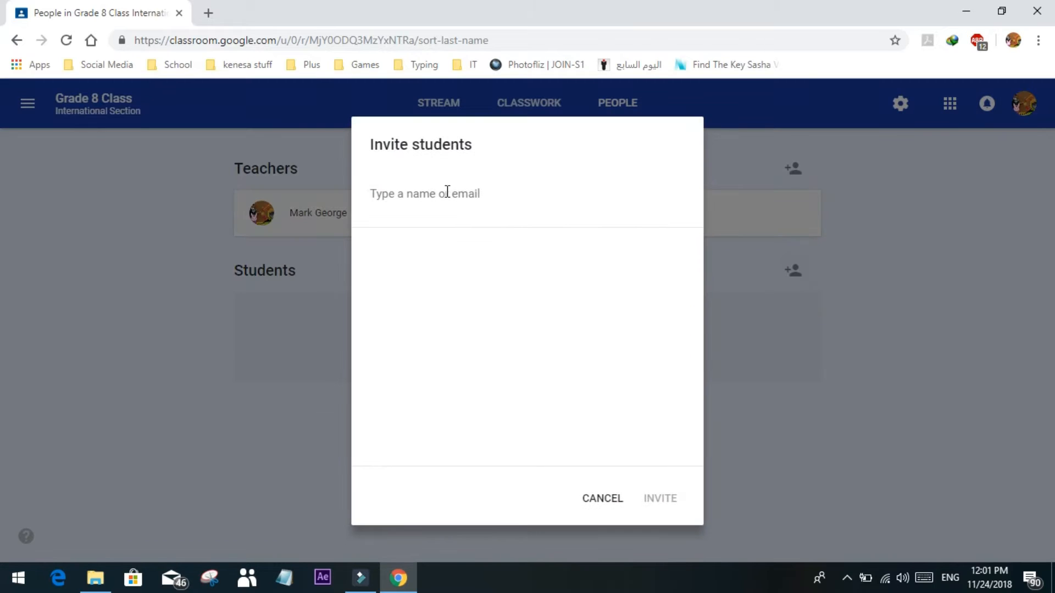
left_click(436, 195)
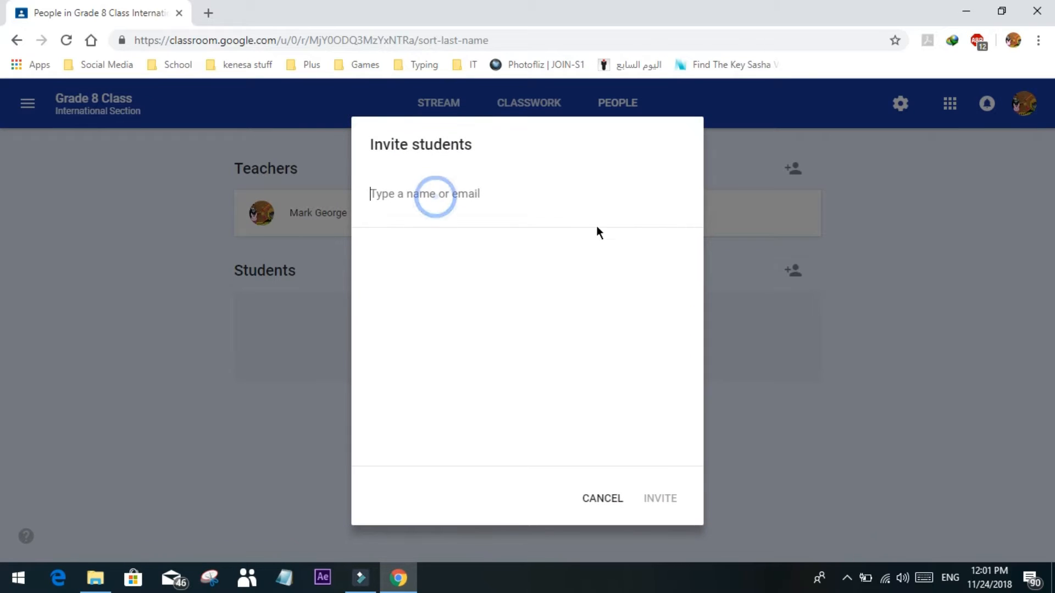
left_click(603, 498)
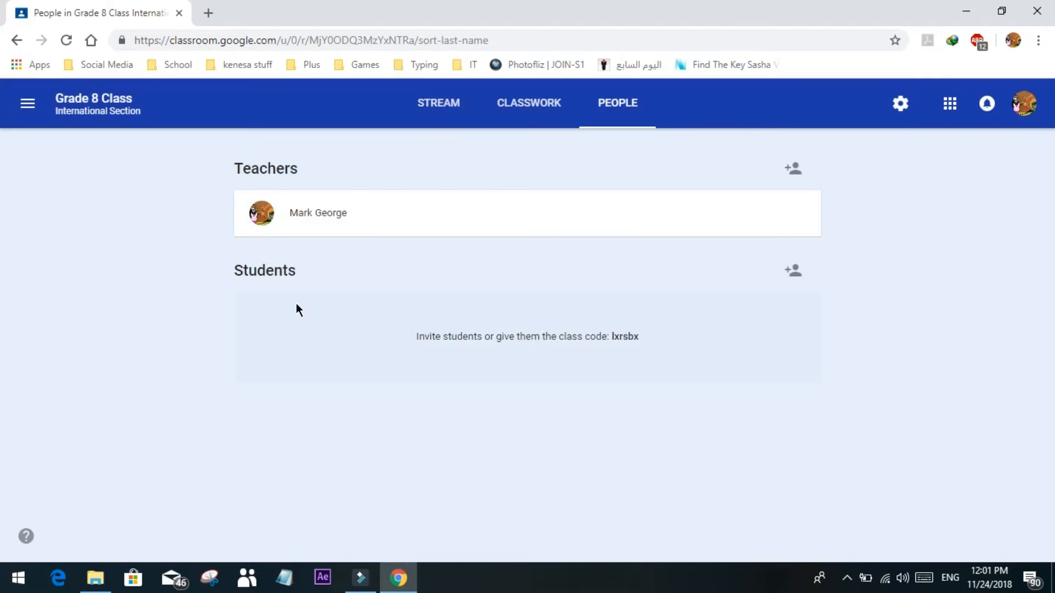
Go to the class's Classwork page and read the guidance on organizing work with topics.
left_click(545, 107)
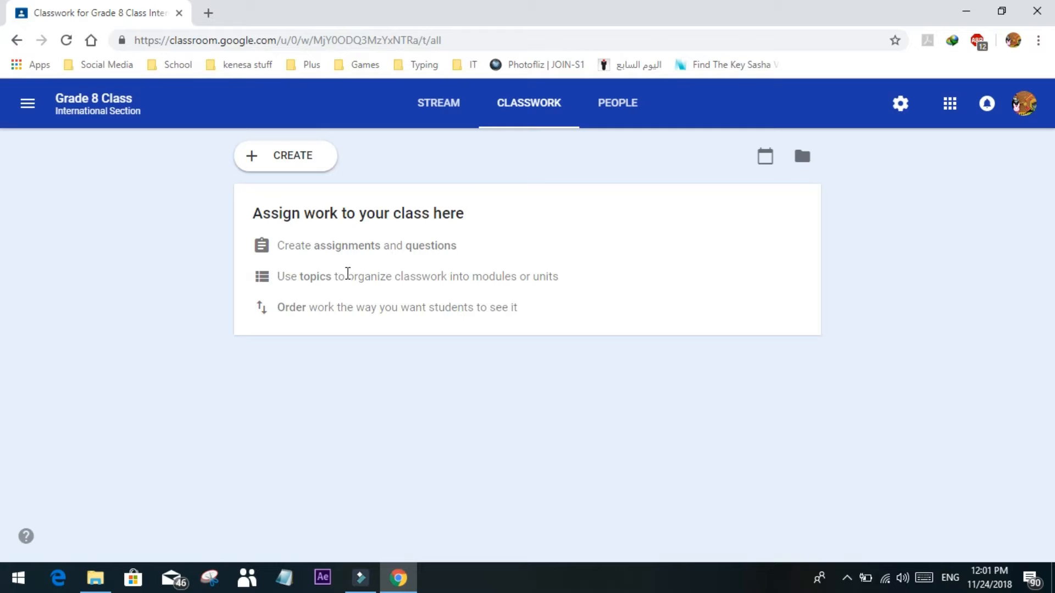
left_click_drag(416, 276, 335, 276)
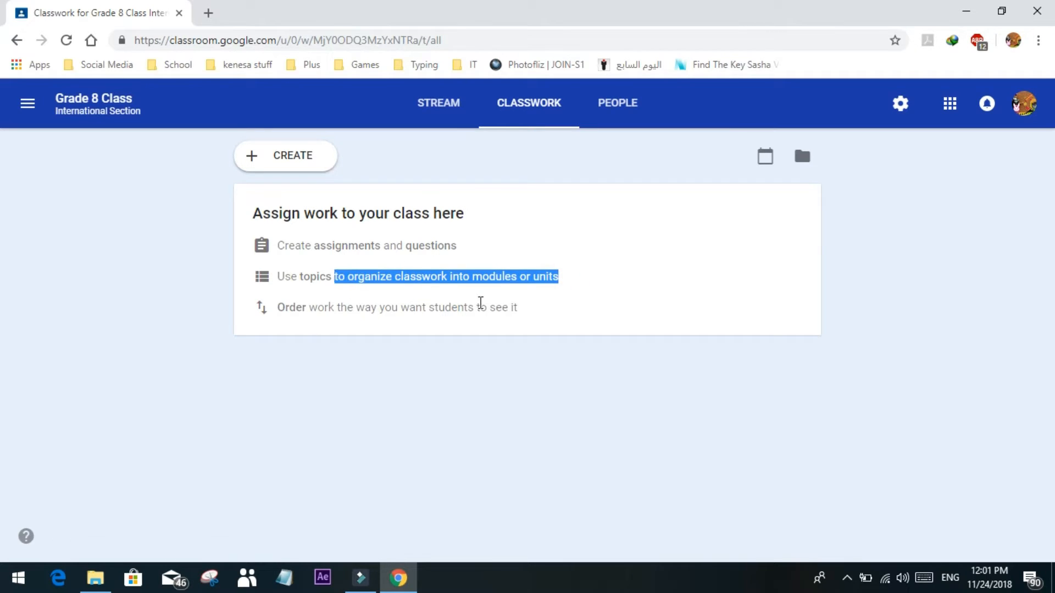
left_click(615, 280)
Start a new assignment titled "Read page 93 in the literature book" with the instructions "Write a summary in your notebook.".
left_click(290, 158)
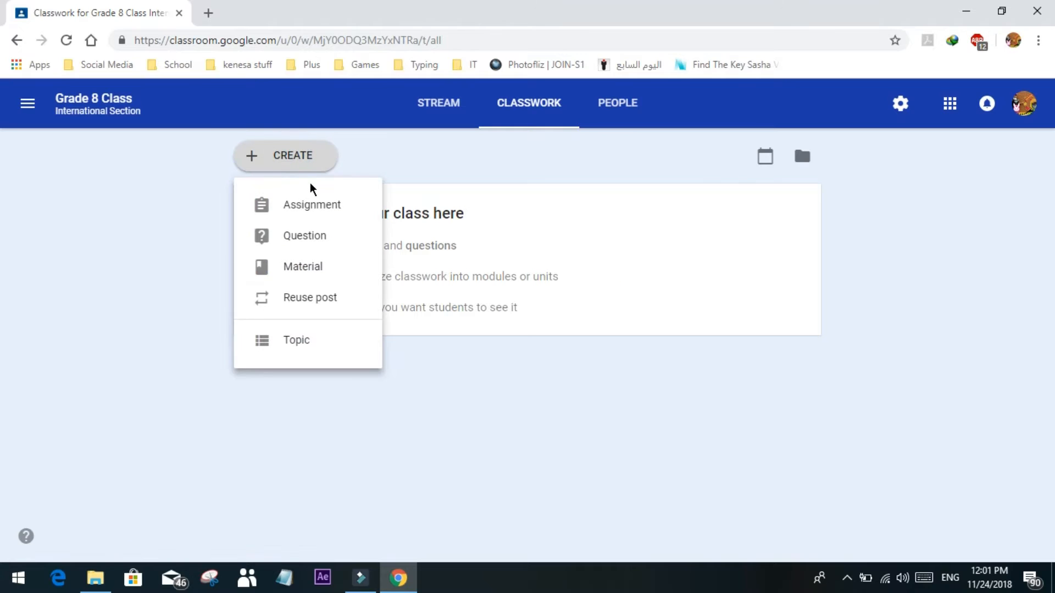
left_click(330, 206)
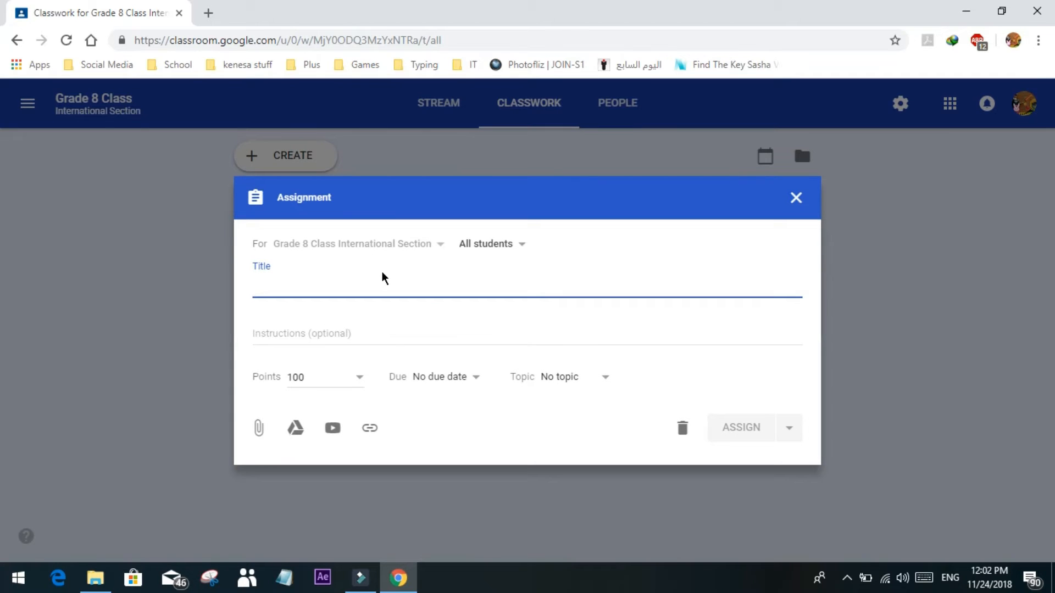
type("Read ")
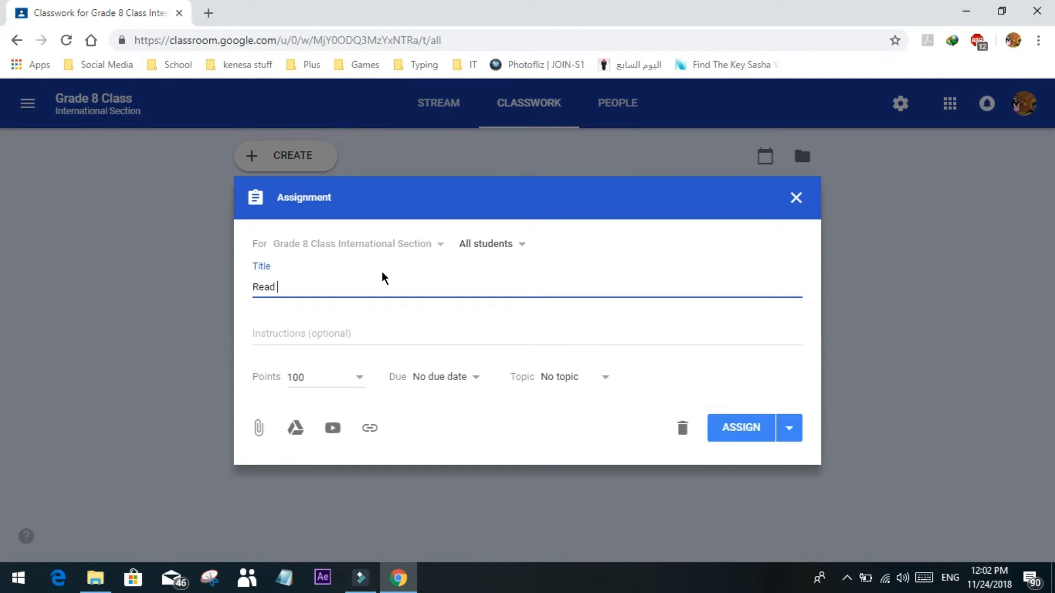
type("page 93 in the literature book")
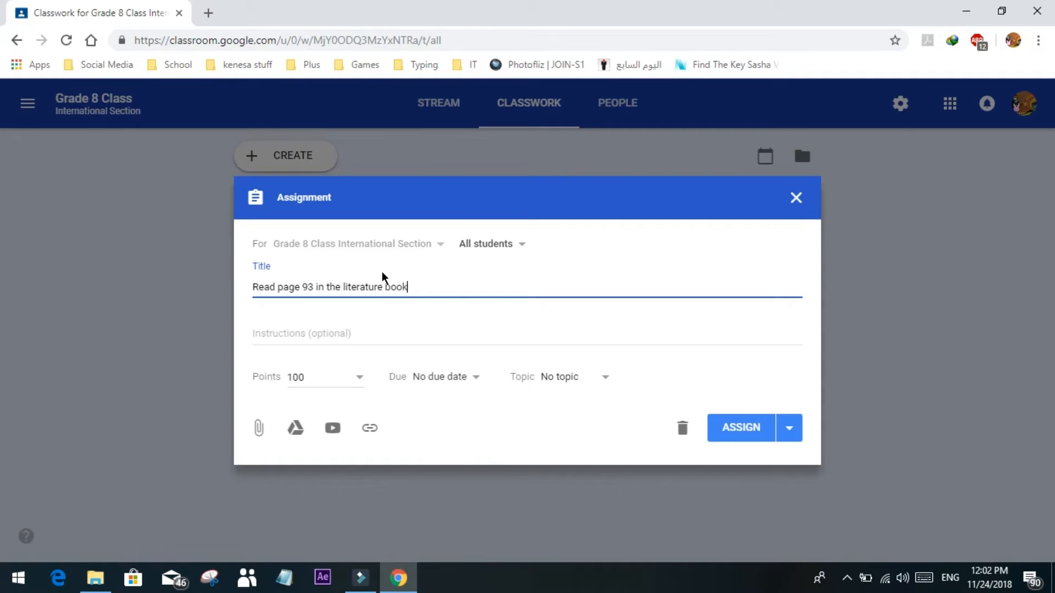
left_click(330, 333)
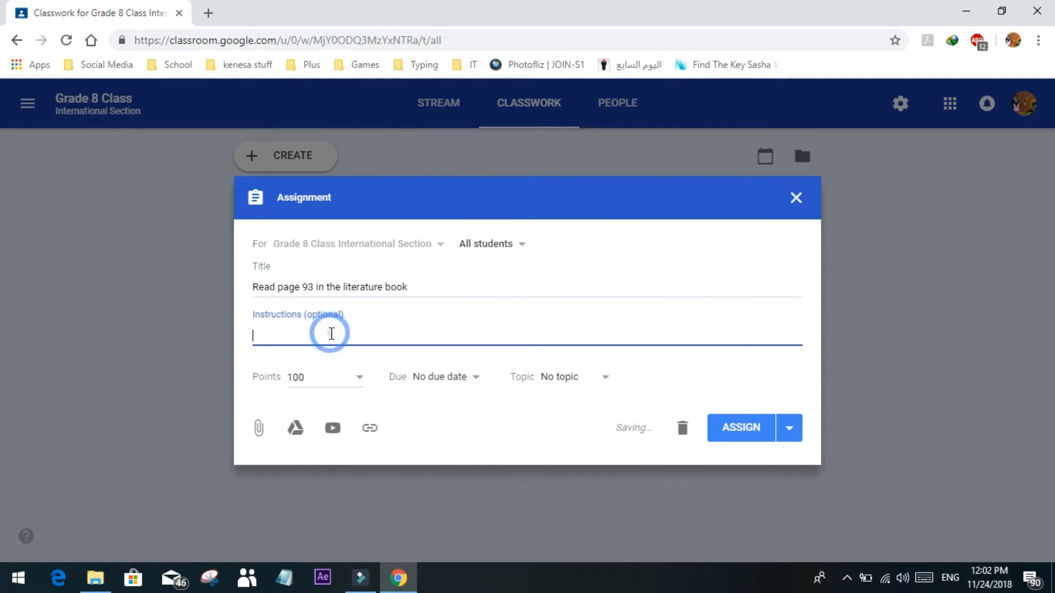
type("Wr")
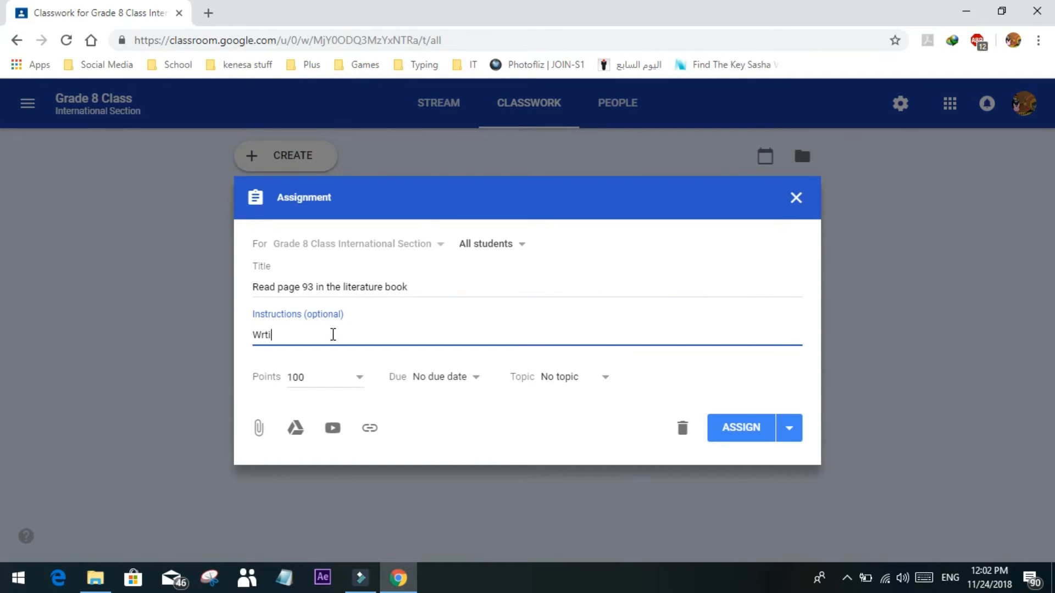
type("ite a summary in your noteboook")
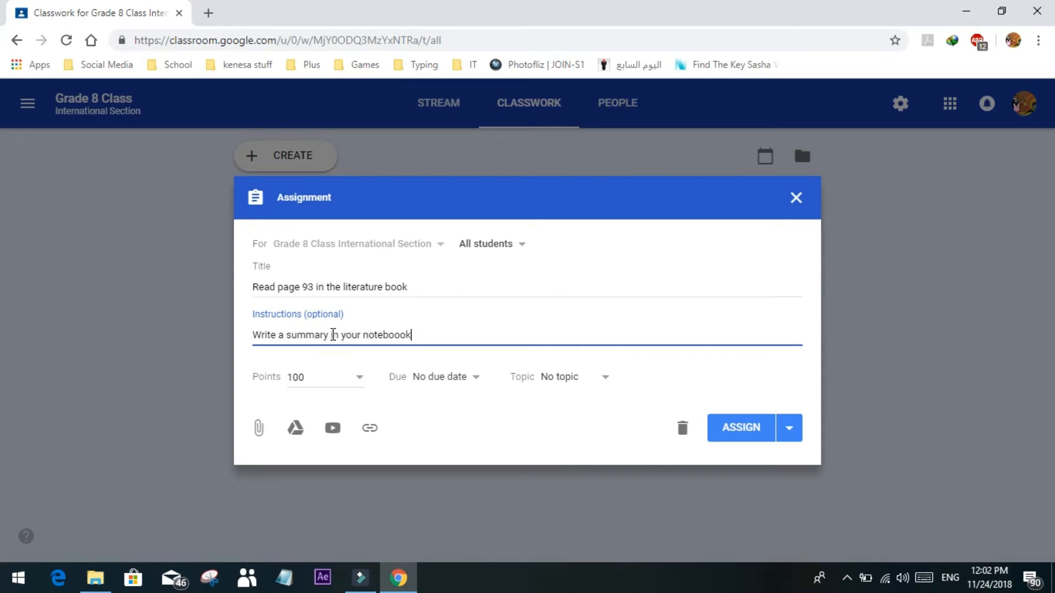
type("k")
Set the assignment's due date to Nov 27 and create the topic "Unit 1" for it.
left_click(446, 377)
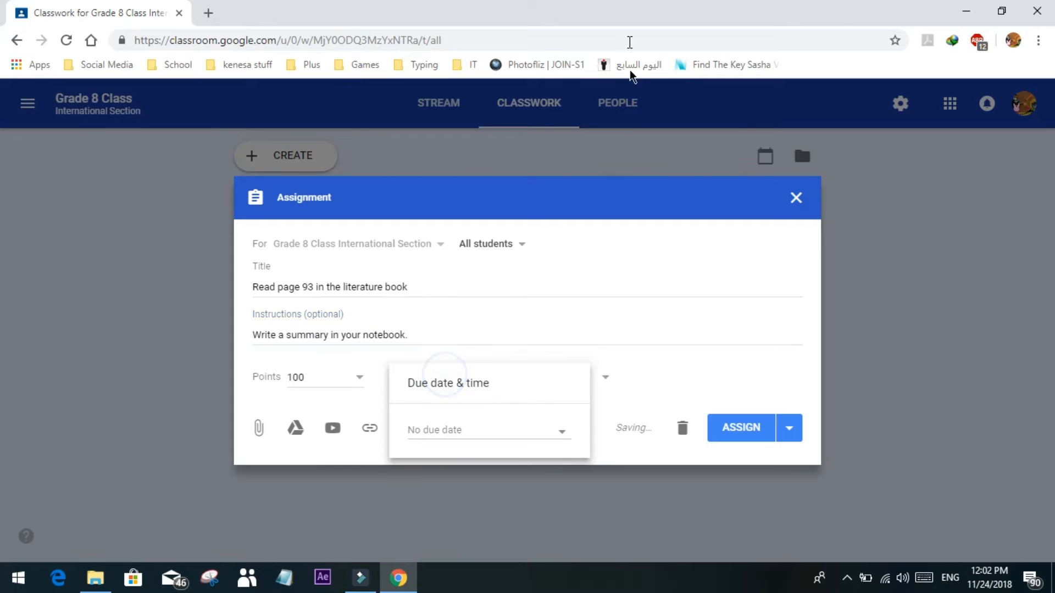
left_click(560, 434)
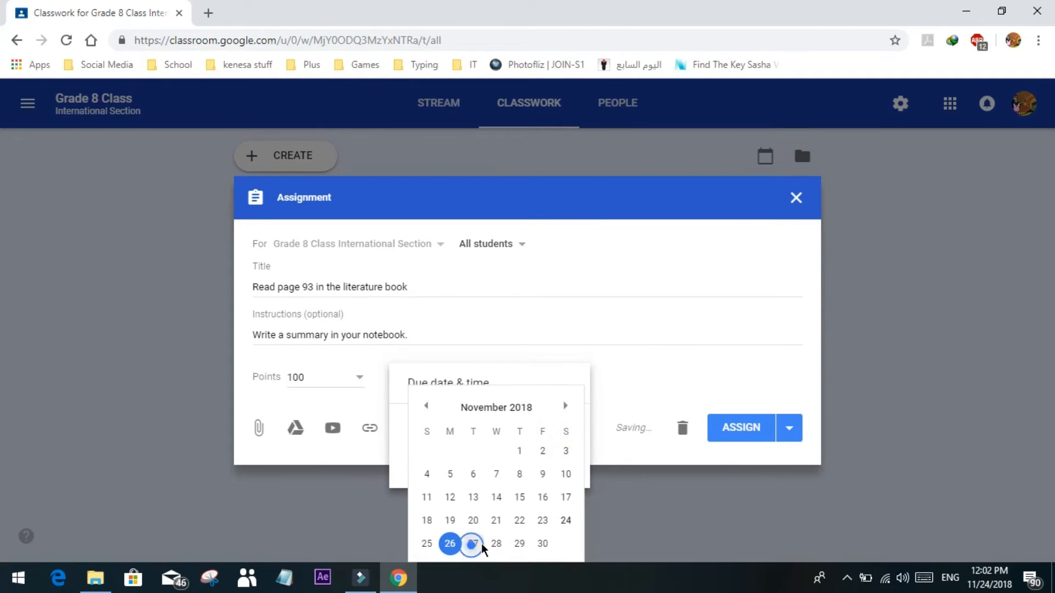
left_click(472, 543)
left_click(638, 379)
left_click(573, 378)
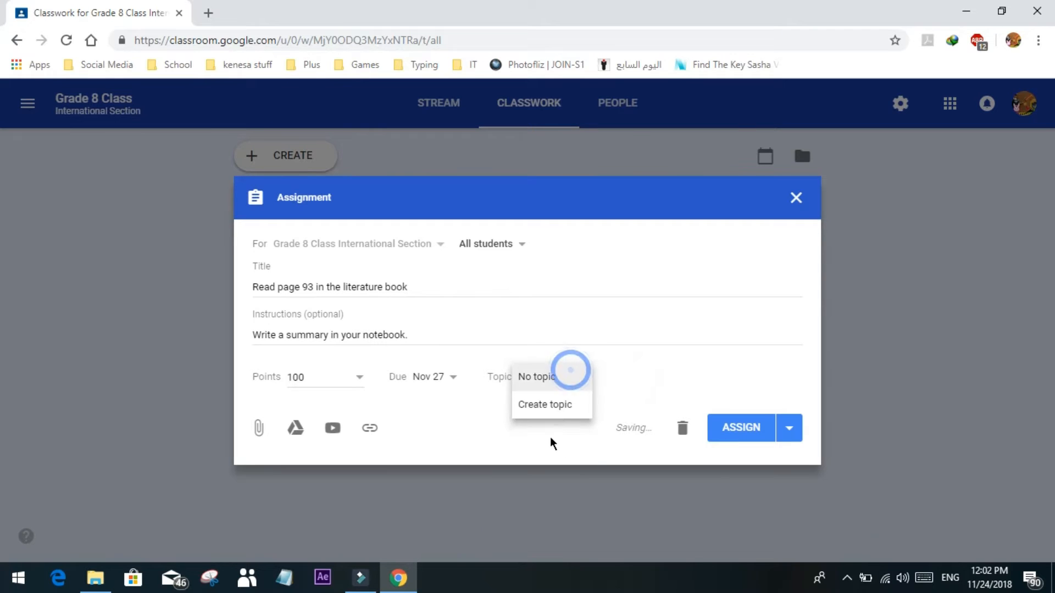
left_click(556, 411)
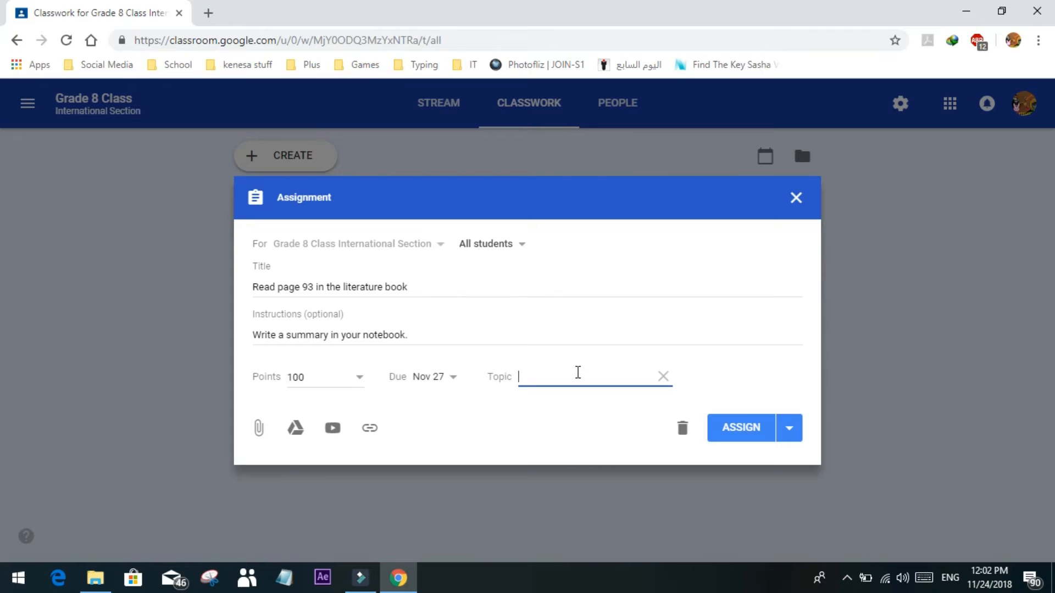
type("English")
Set the assignment's points to 50 and assign it to all students.
left_click(339, 377)
left_click_drag(333, 379, 56, 371)
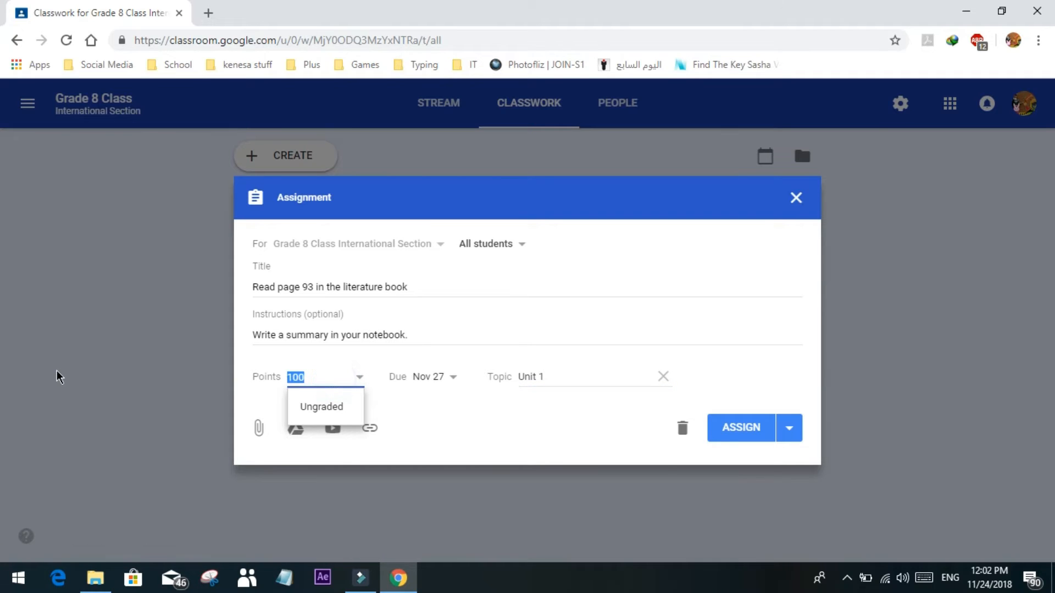
type("50")
left_click(447, 434)
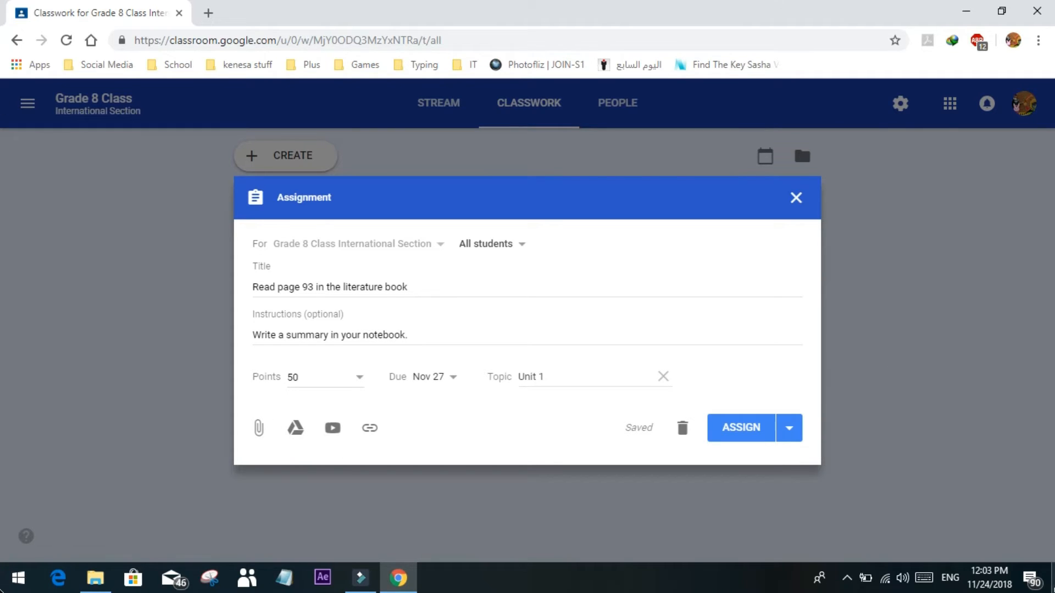
left_click(766, 433)
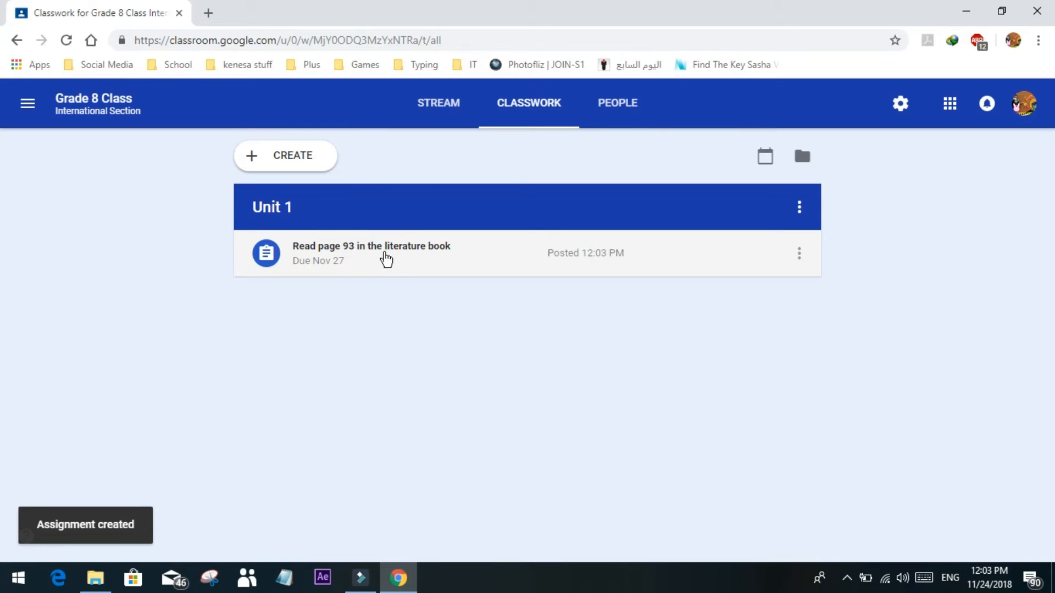
Start a new question under the topic Unit 1, due Nov 27, and make it ungraded.
left_click(301, 159)
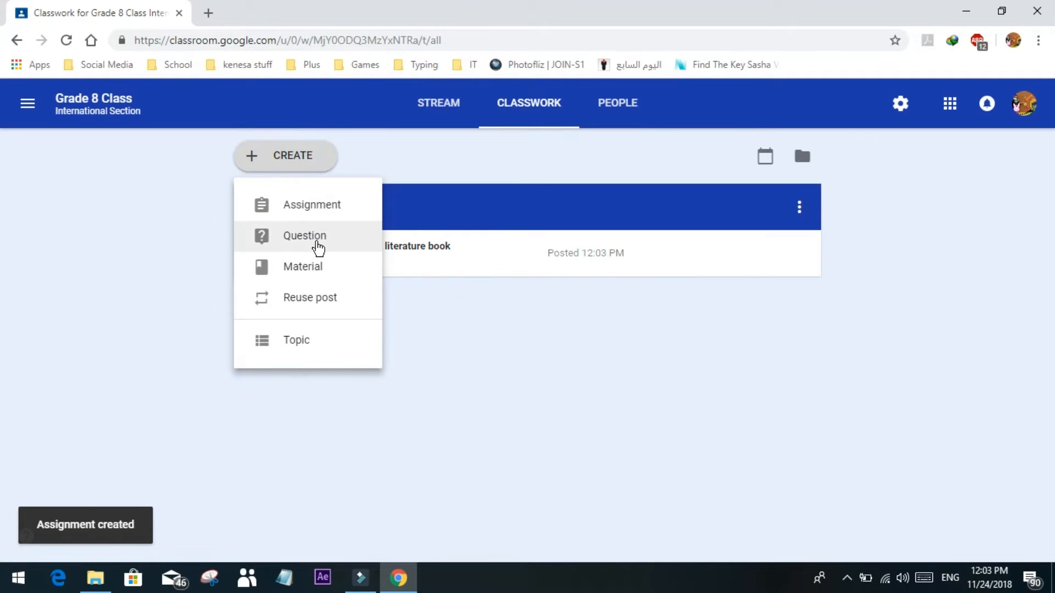
left_click(318, 246)
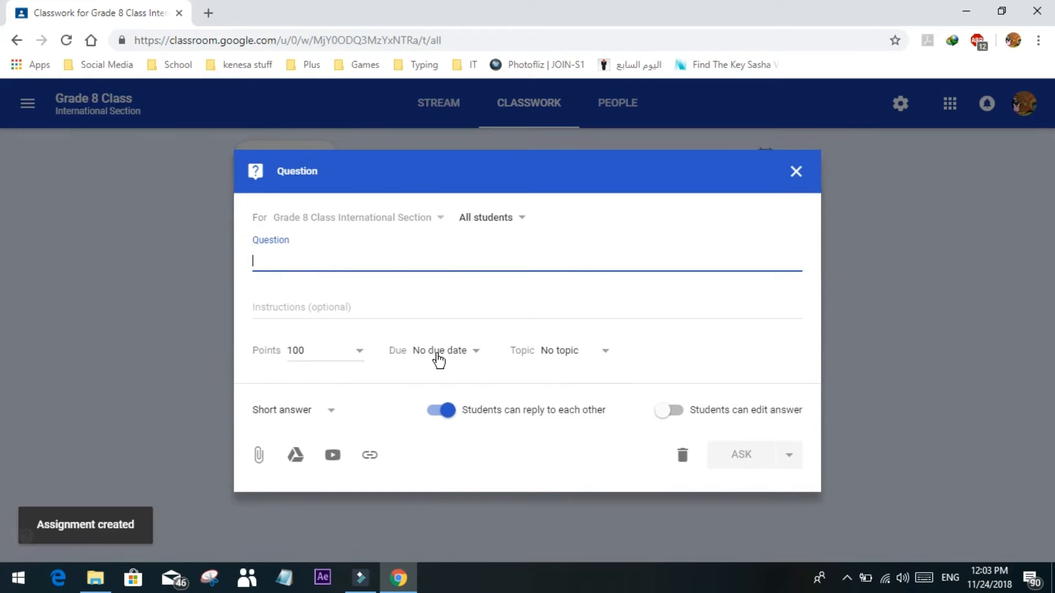
left_click(562, 346)
left_click(581, 419)
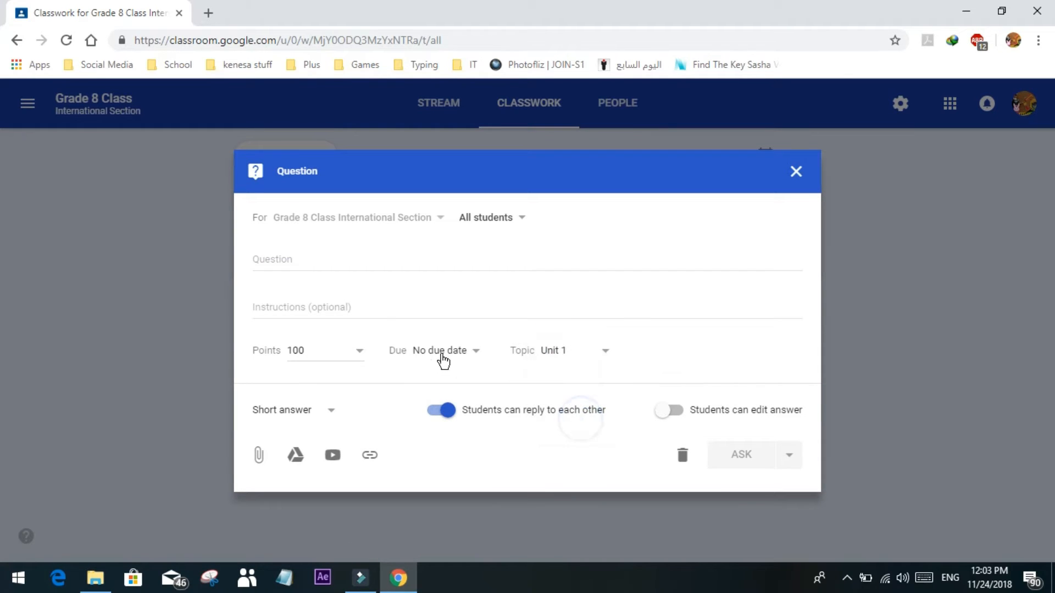
left_click(442, 352)
left_click(472, 408)
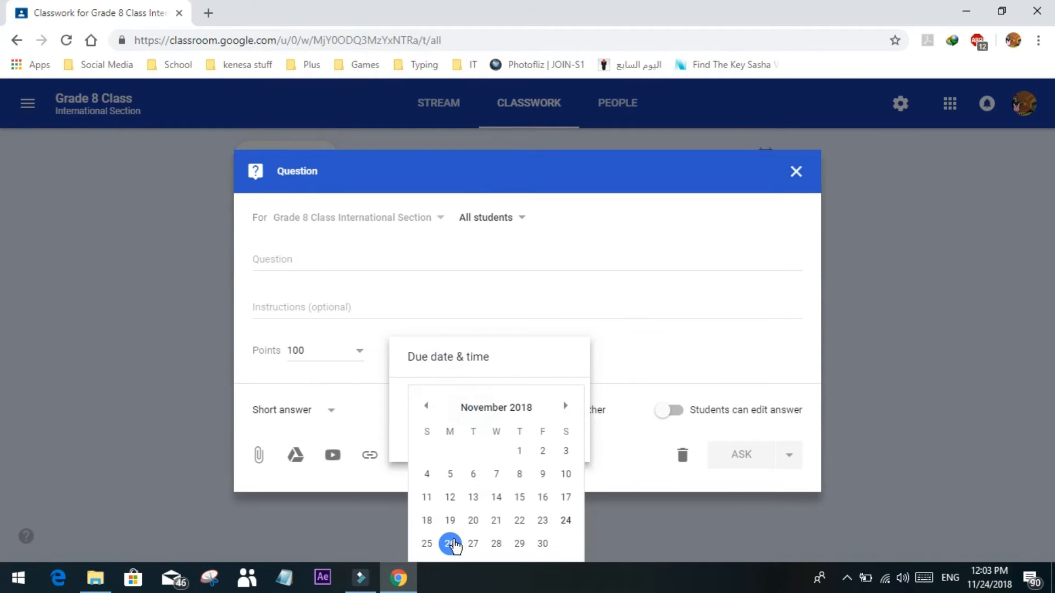
left_click(473, 543)
left_click(324, 354)
double_click(325, 353)
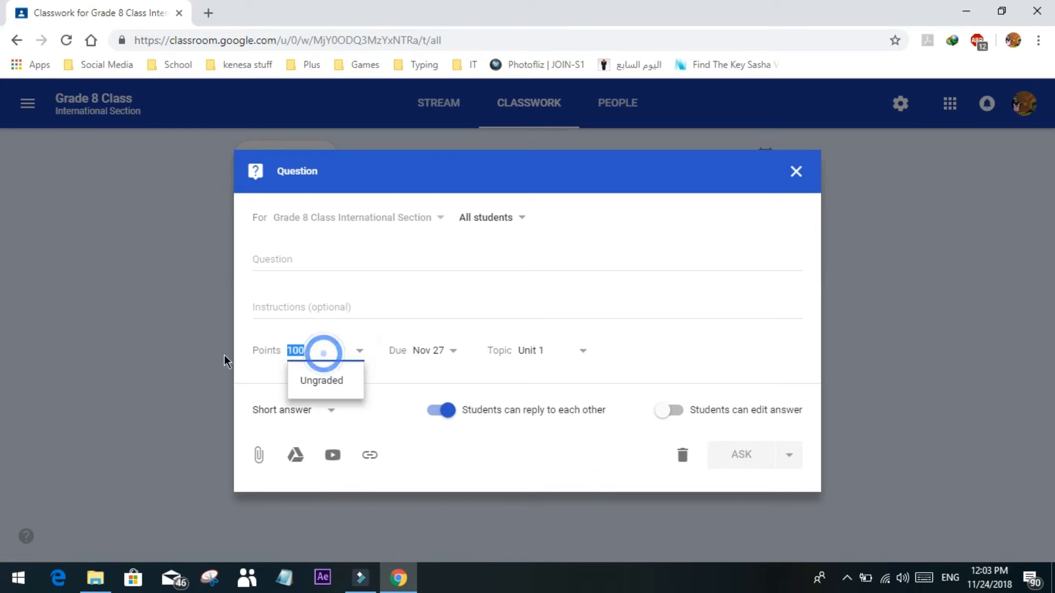
Enter the question "After you read the page, what do you think is the most exciting part of it.".
left_click(336, 272)
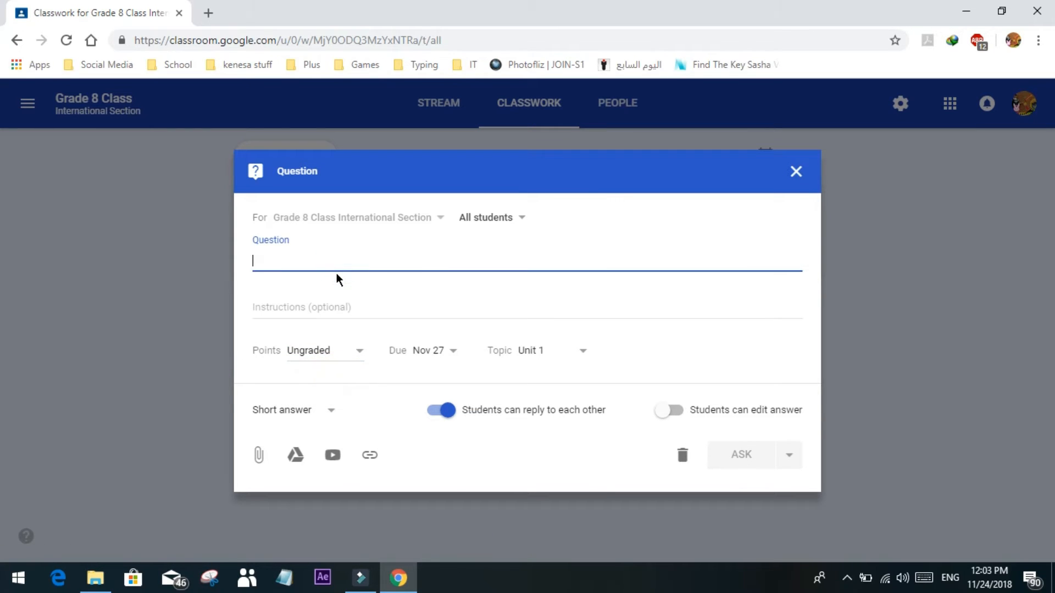
type("After you read the")
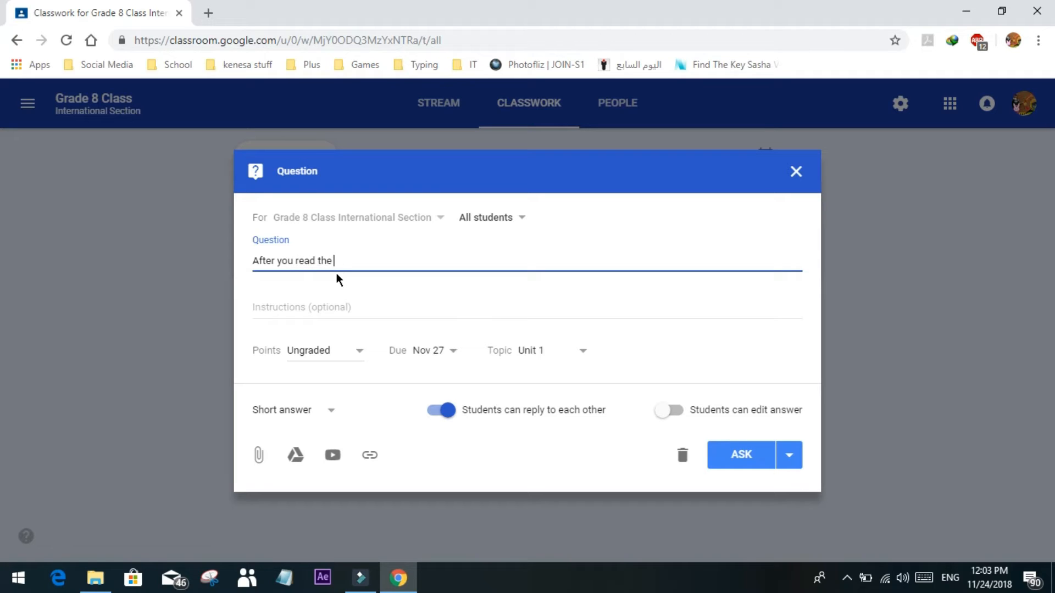
type(" page, what do you think i")
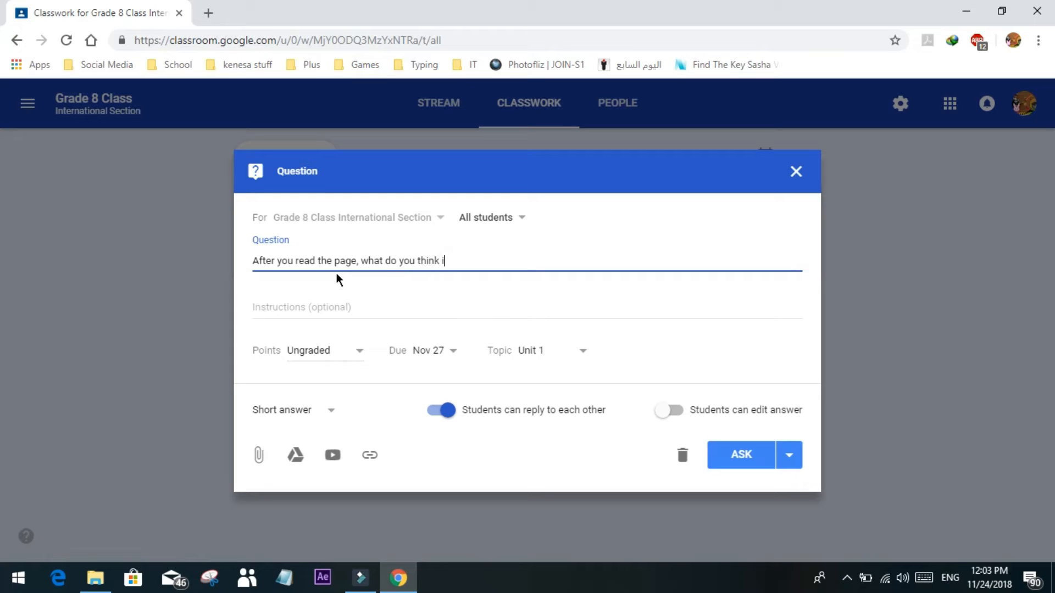
type("s the most exciting part of it.")
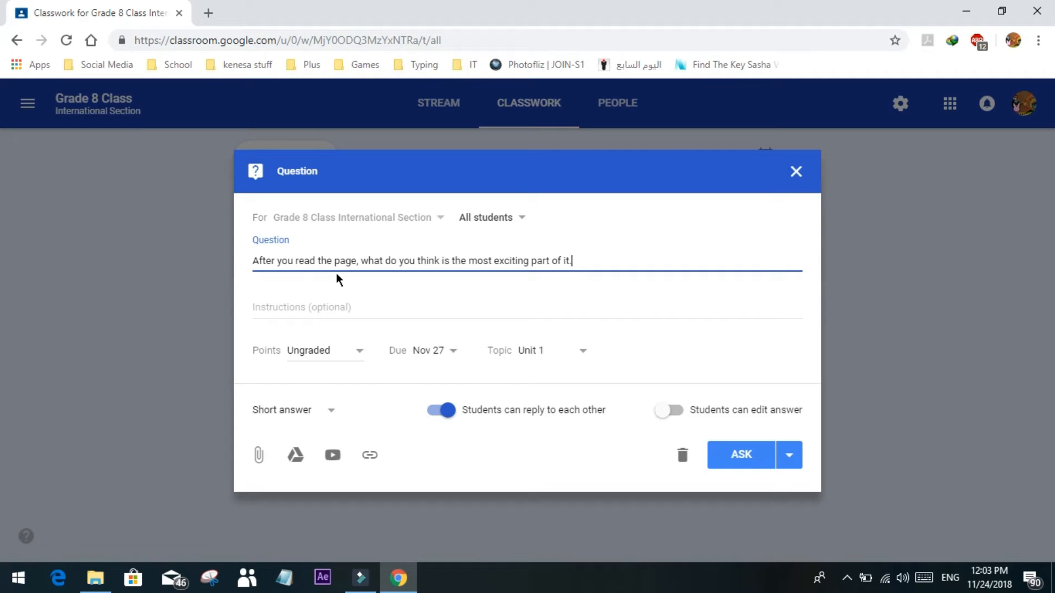
Add the instructions "also write in the same page of your notebook" to the question.
left_click(336, 311)
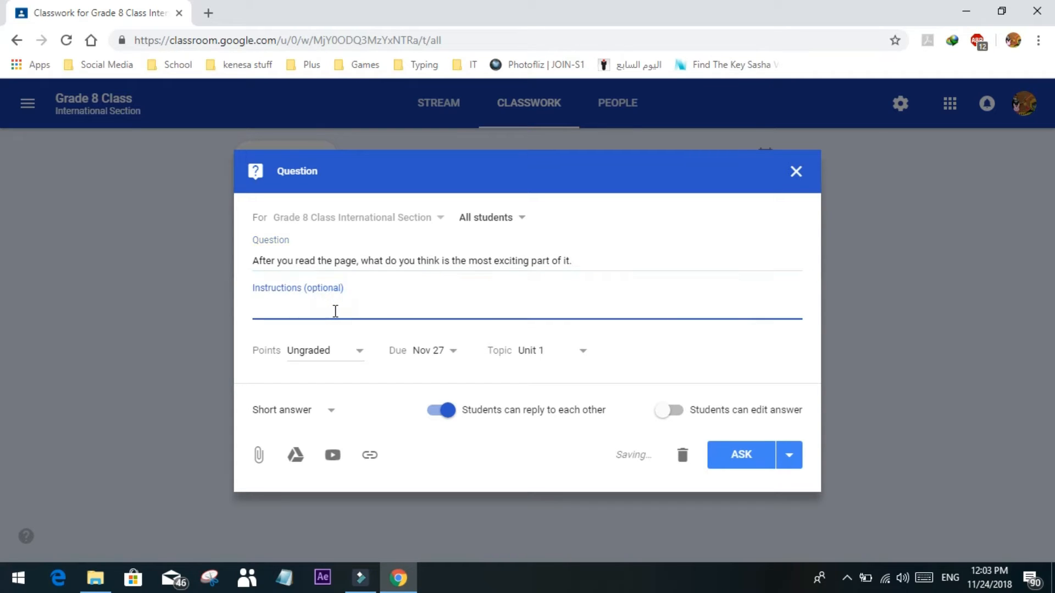
type("also wir")
type("te itn the sa")
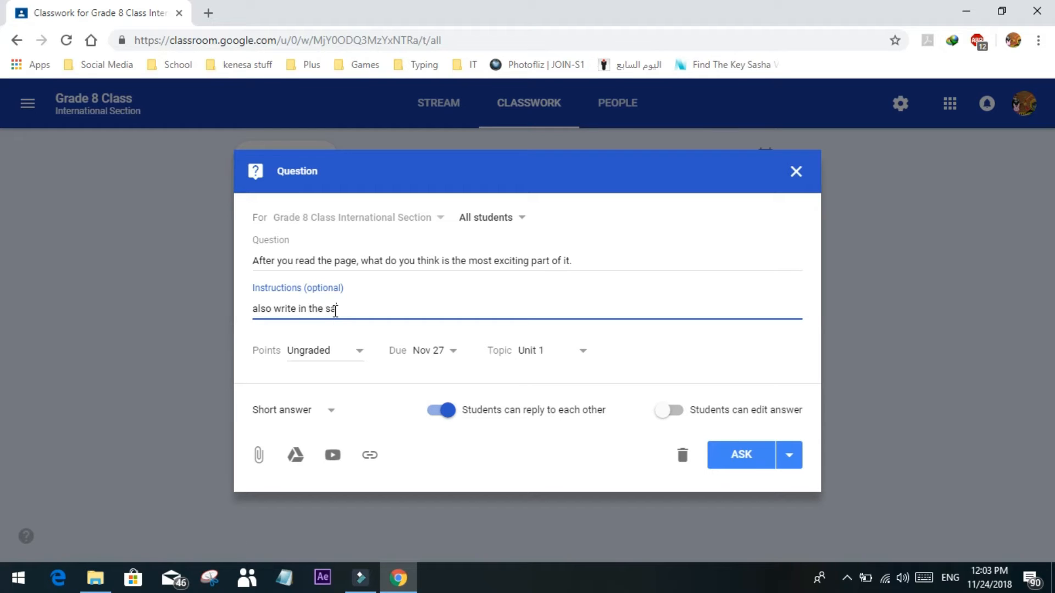
type("me page ofy o your notebook")
Try the multiple choice answer type with a first option, and return the question to short answer.
left_click(332, 411)
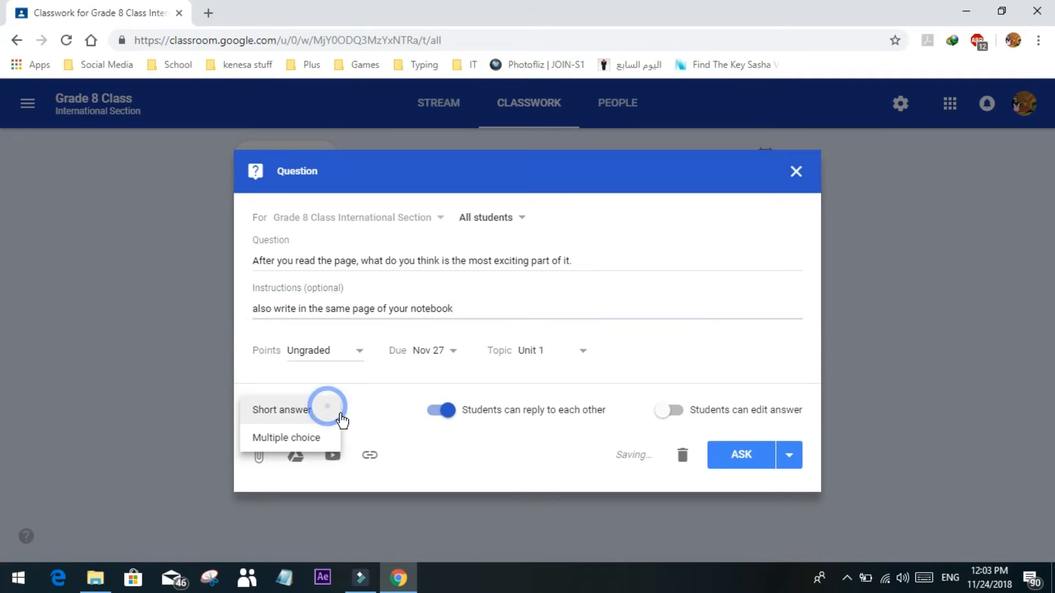
left_click(318, 439)
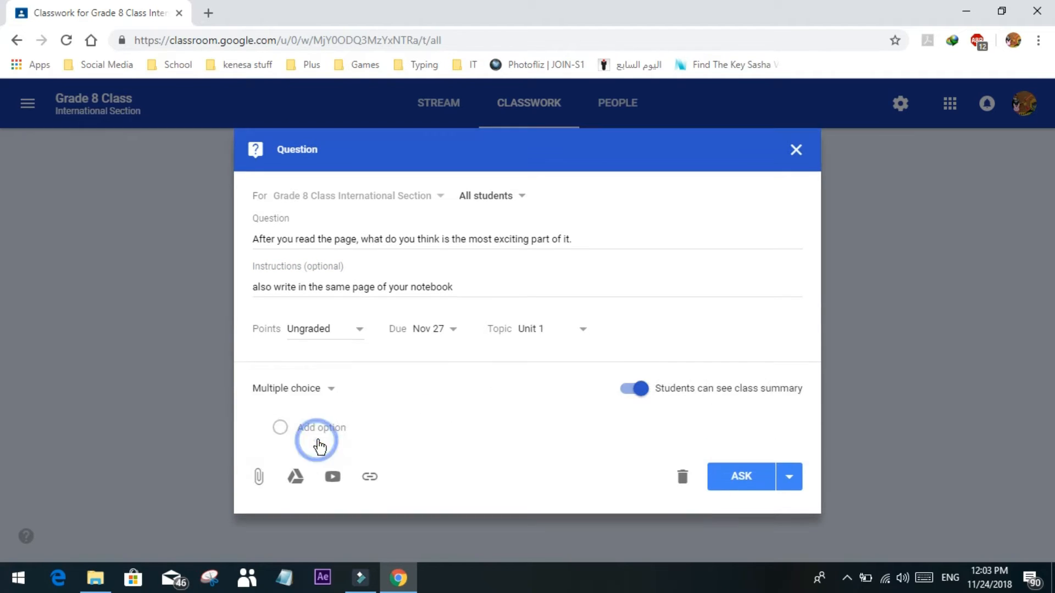
left_click(329, 411)
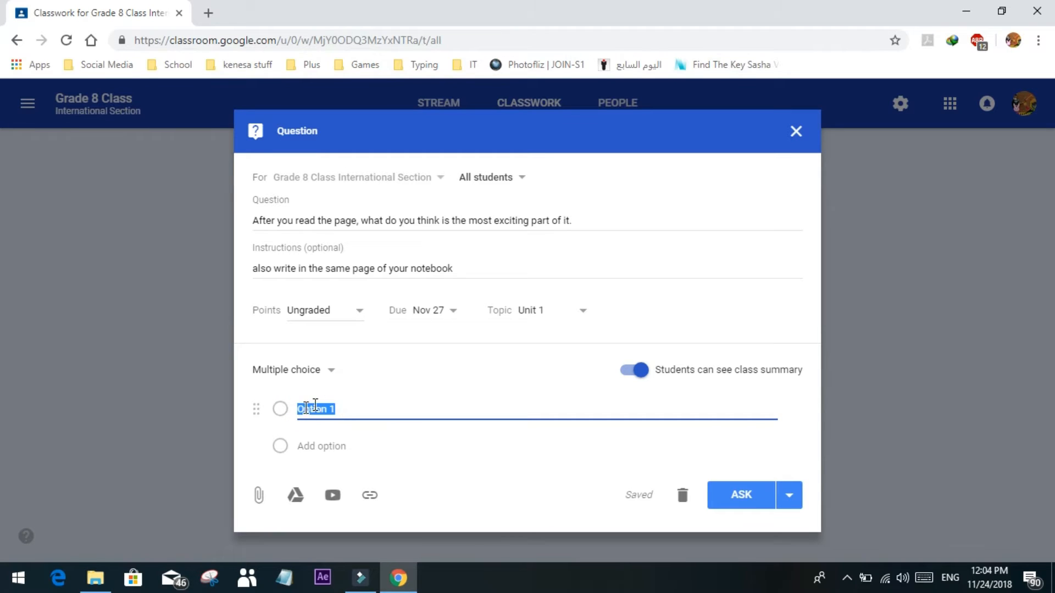
left_click(289, 369)
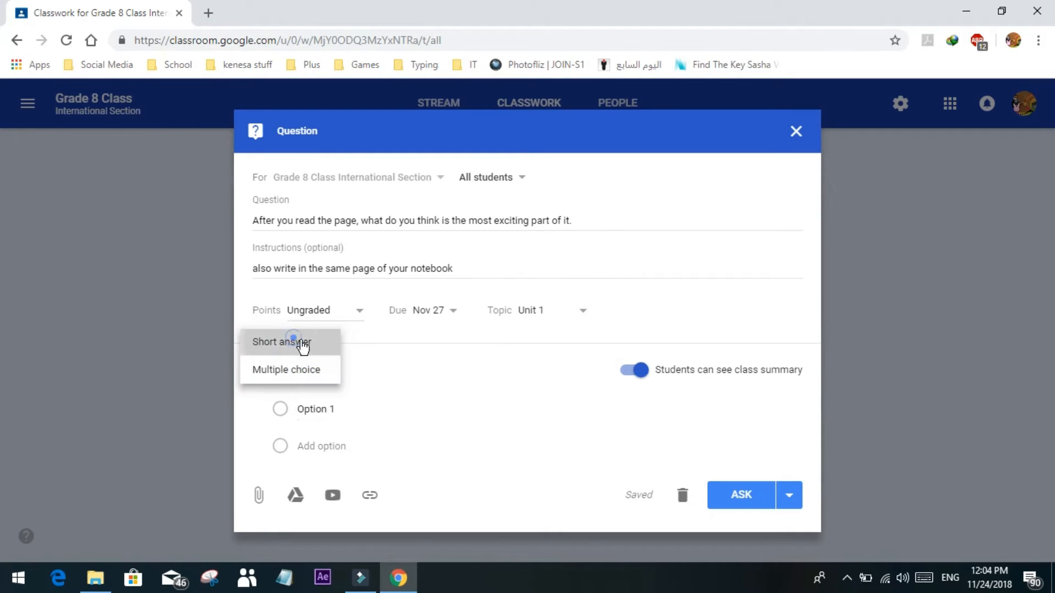
left_click(296, 343)
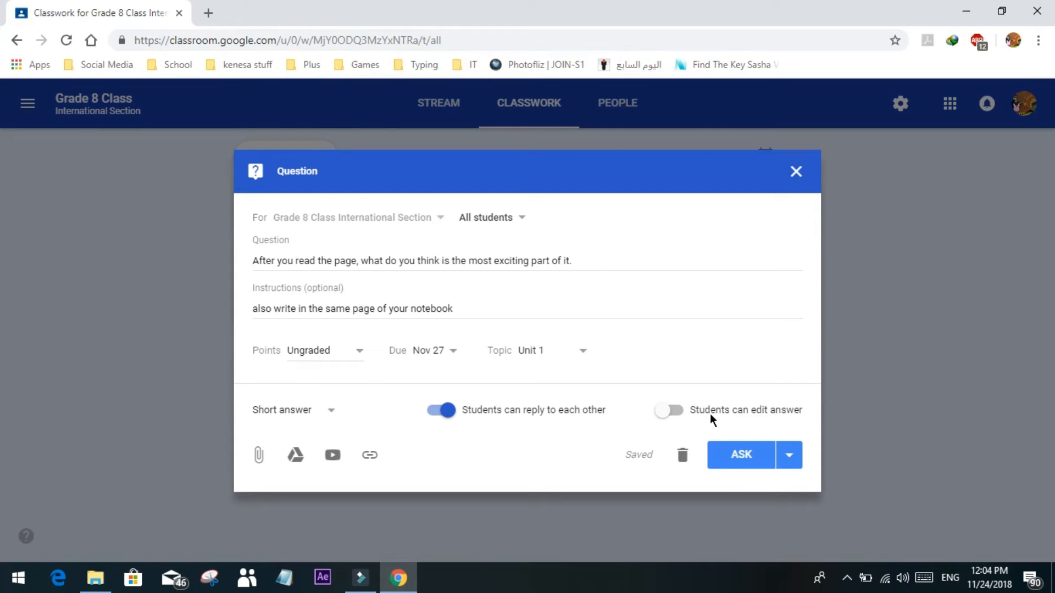
Allow students to edit their answer and post the question to the class.
left_click(672, 408)
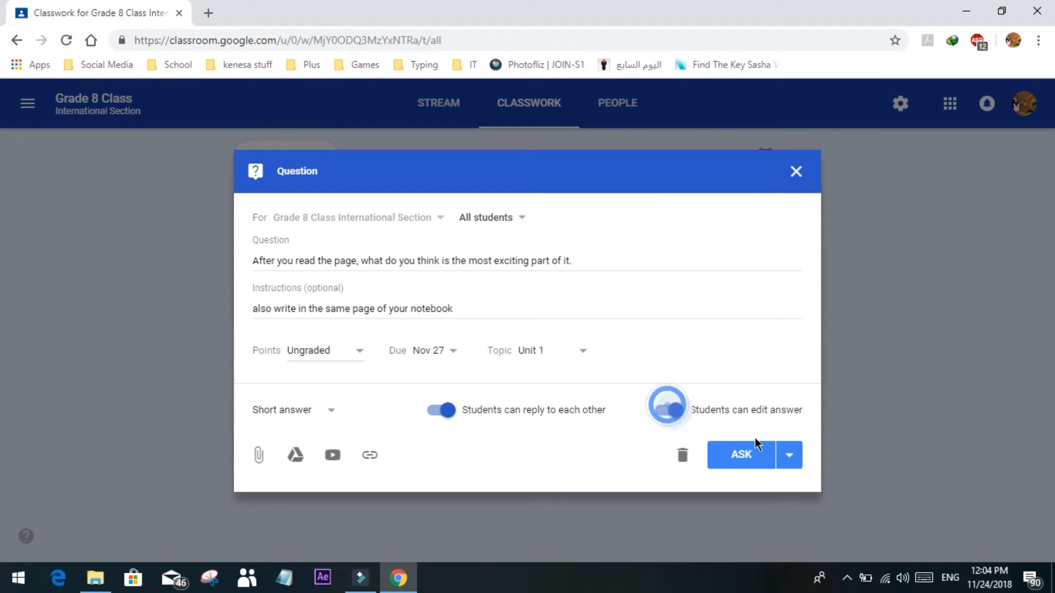
left_click(789, 456)
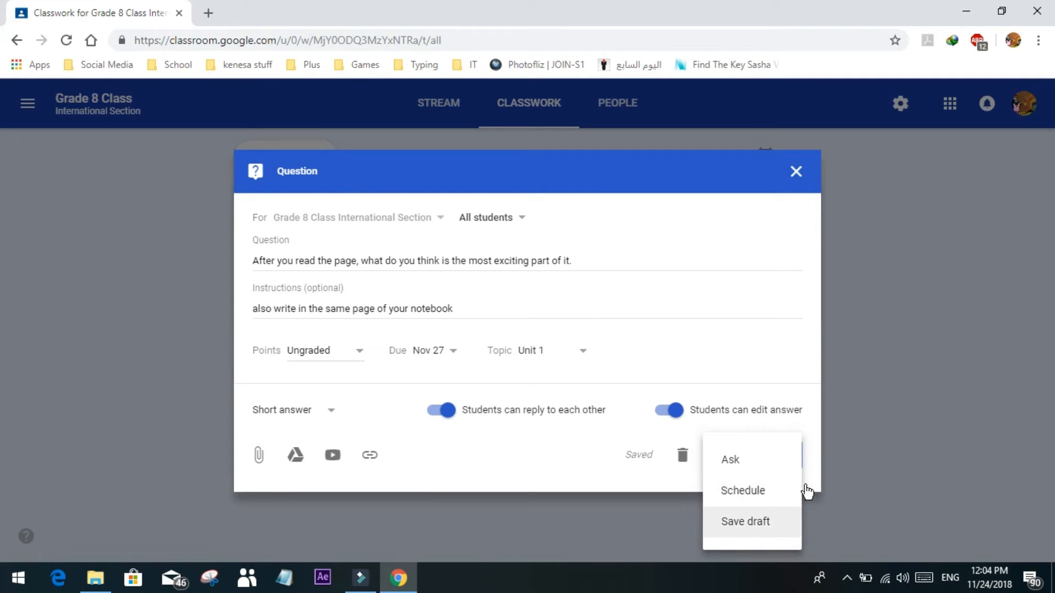
left_click(764, 460)
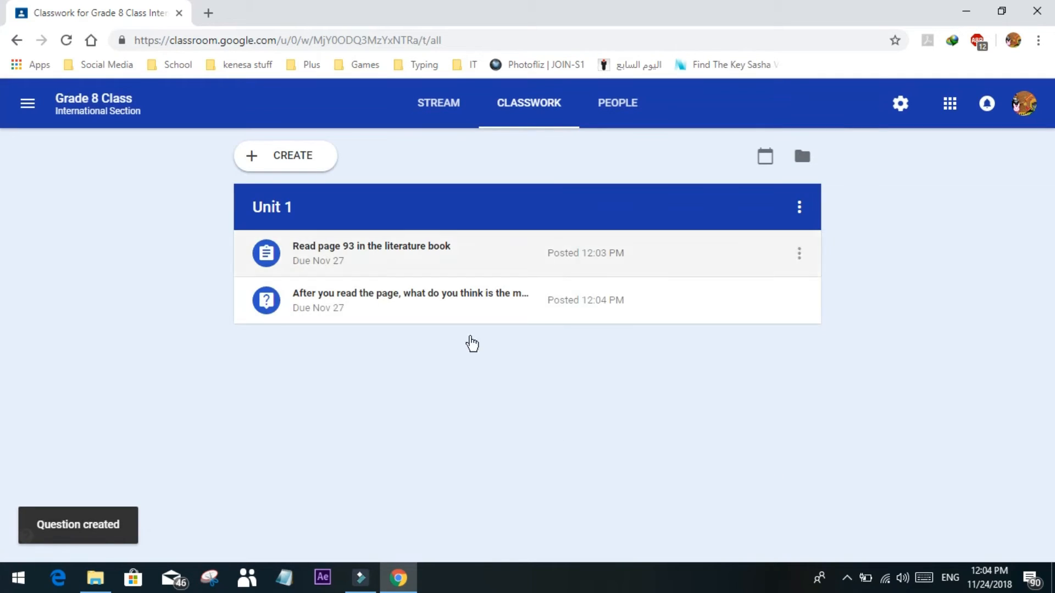
Start a new class material for all students and create the topic "Books" for it.
left_click(305, 156)
left_click(333, 275)
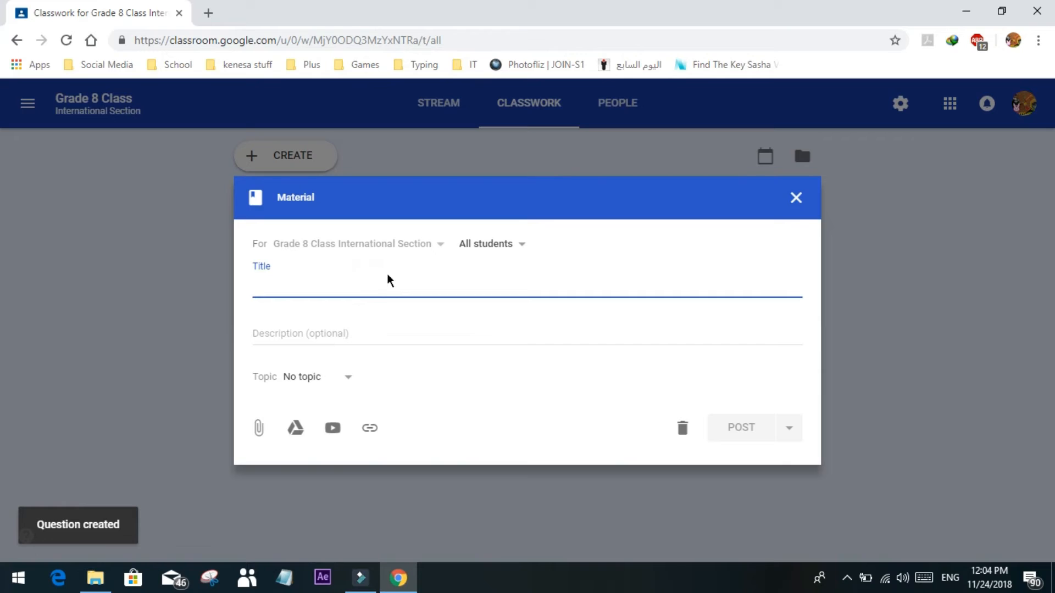
left_click(347, 378)
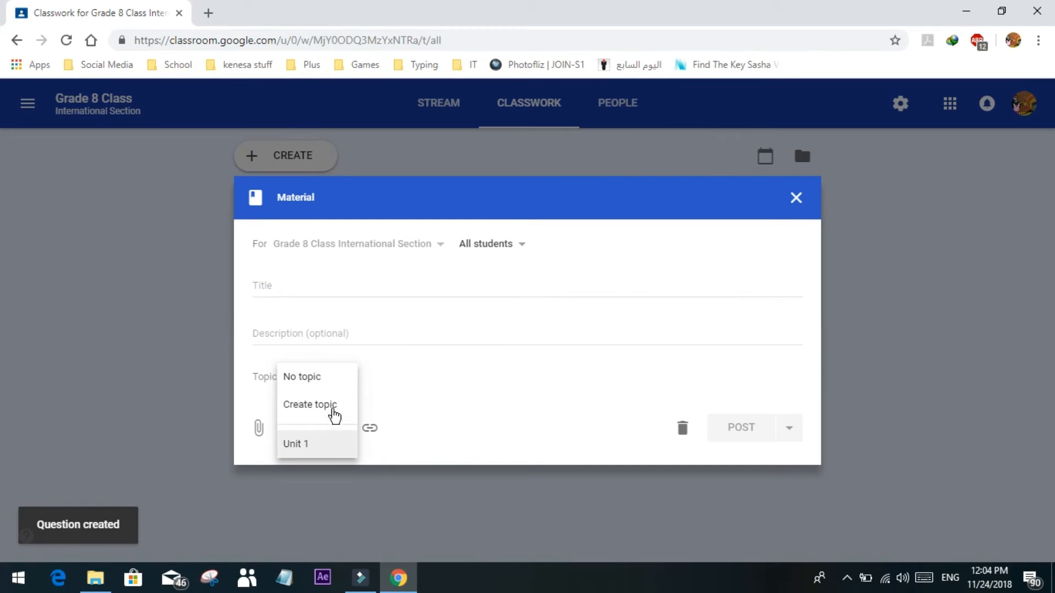
left_click(333, 411)
type("Engl")
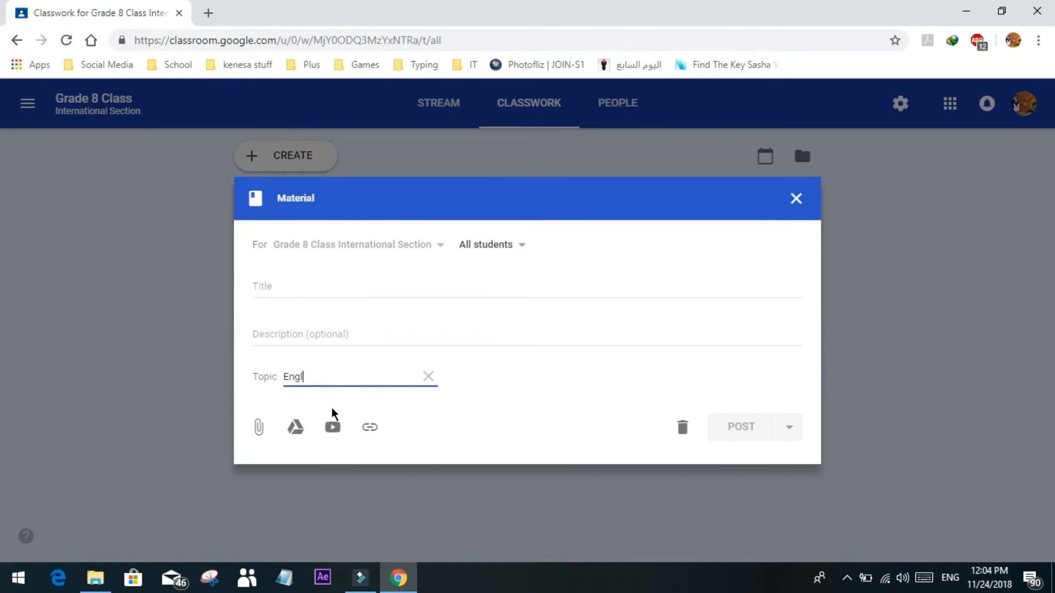
type("is")
key("BackSpace")
key("BackSpace")
key("BackSpace")
key("BackSpace")
key("BackSpace")
key("BackSpace")
type("Books")
Title the material "Literature Book", look at the file attachment options without adding a file, and post it.
left_click(317, 294)
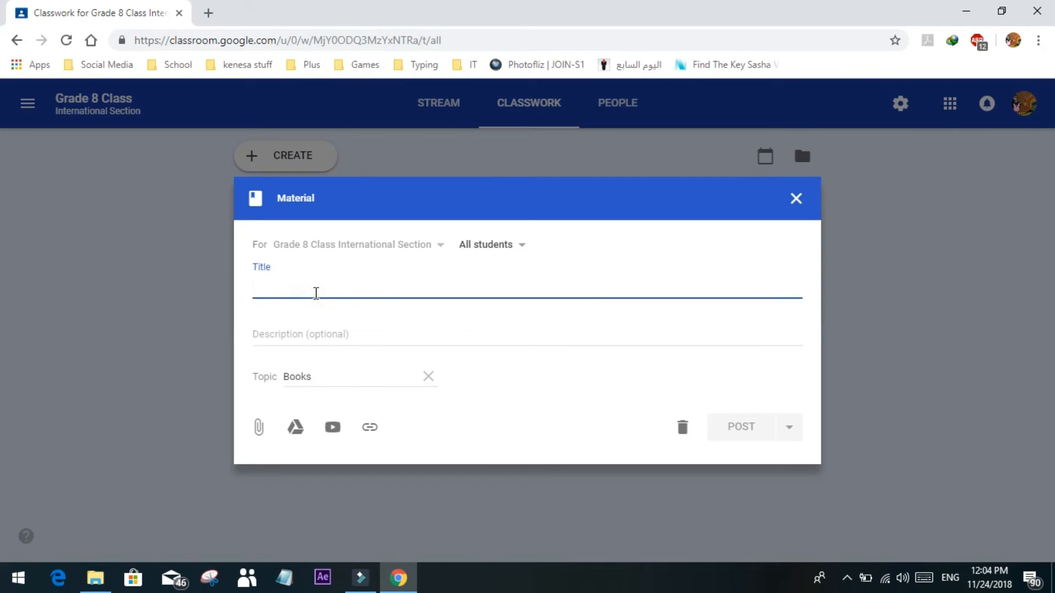
type("Literature ")
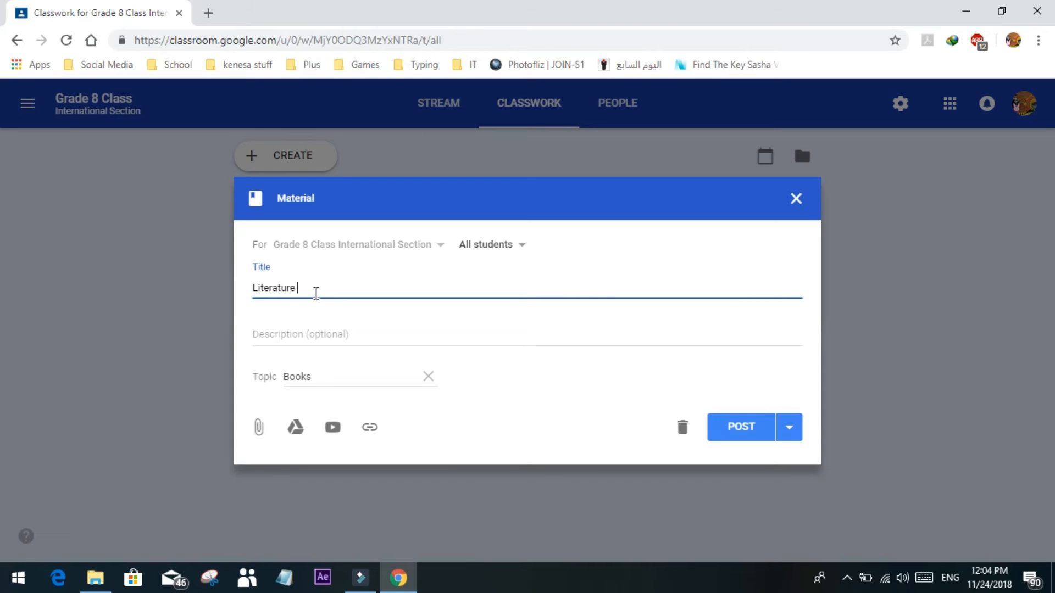
type("Book")
left_click(258, 427)
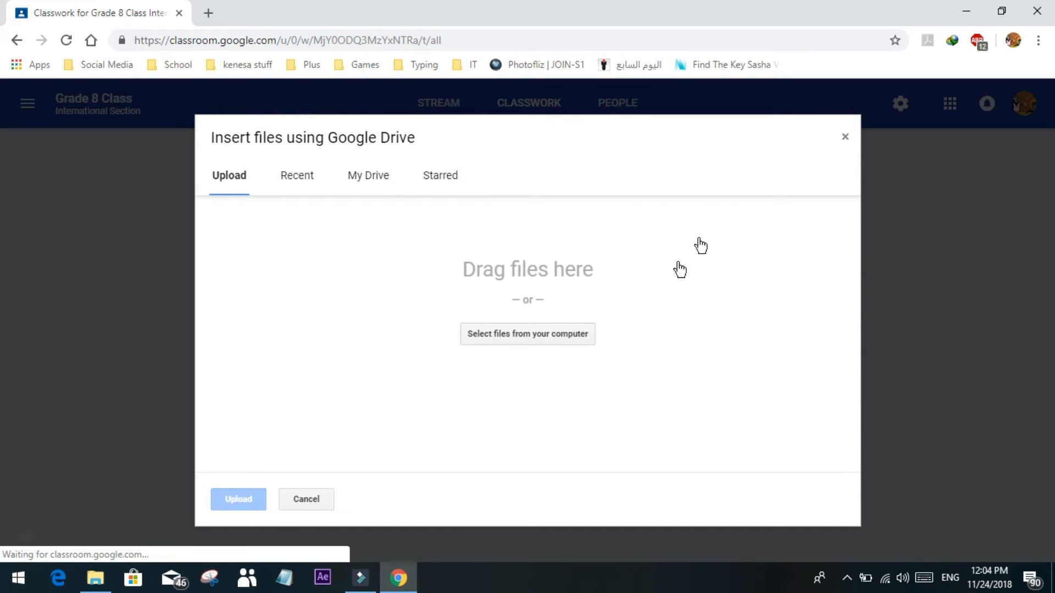
left_click(845, 137)
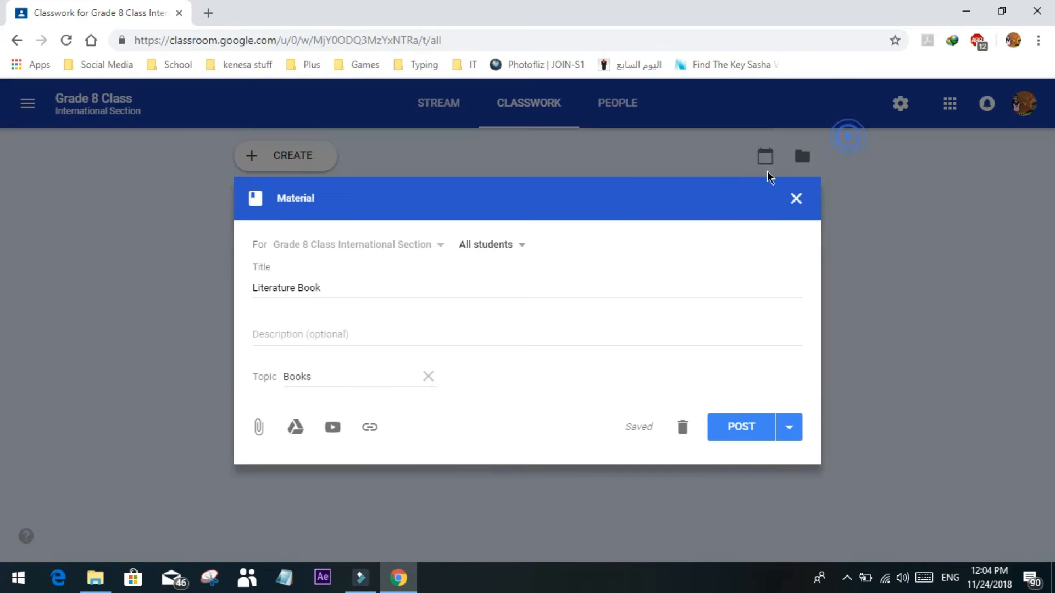
left_click(742, 428)
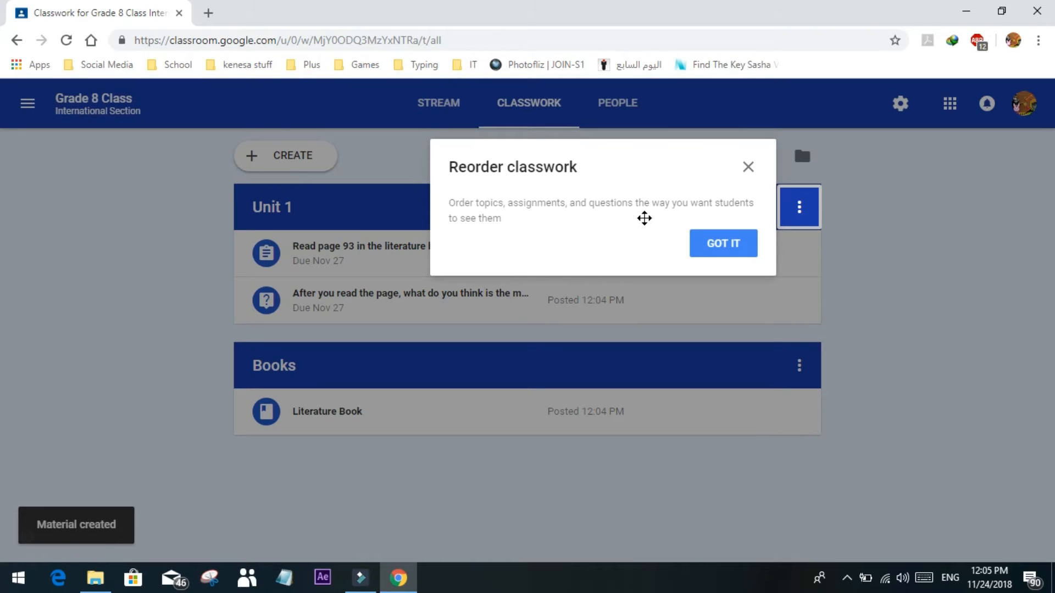
left_click(724, 247)
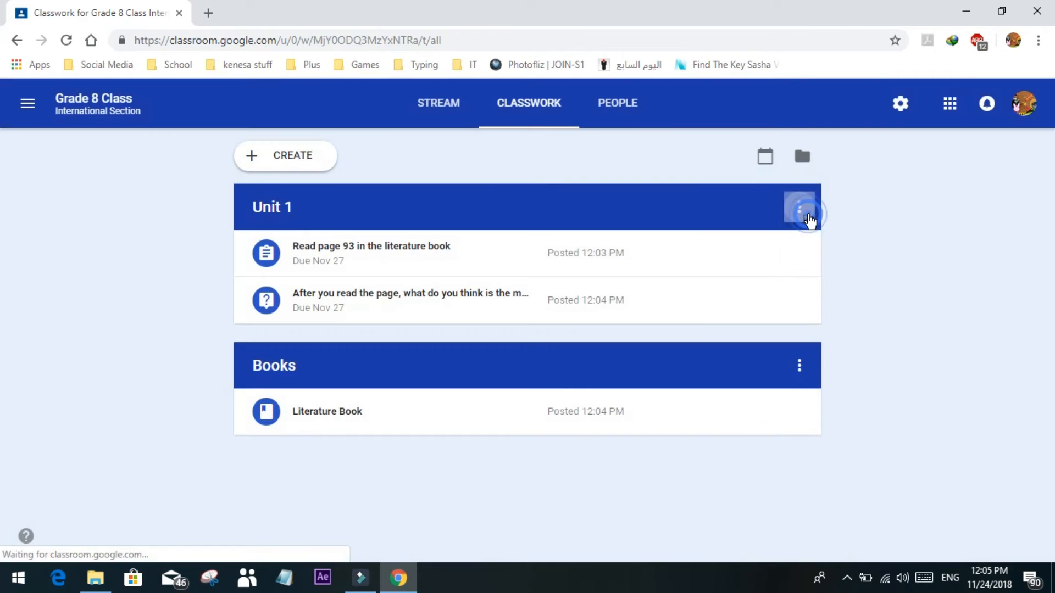
Move the Unit 1 topic down below Books, and move Books back down below Unit 1.
left_click(805, 220)
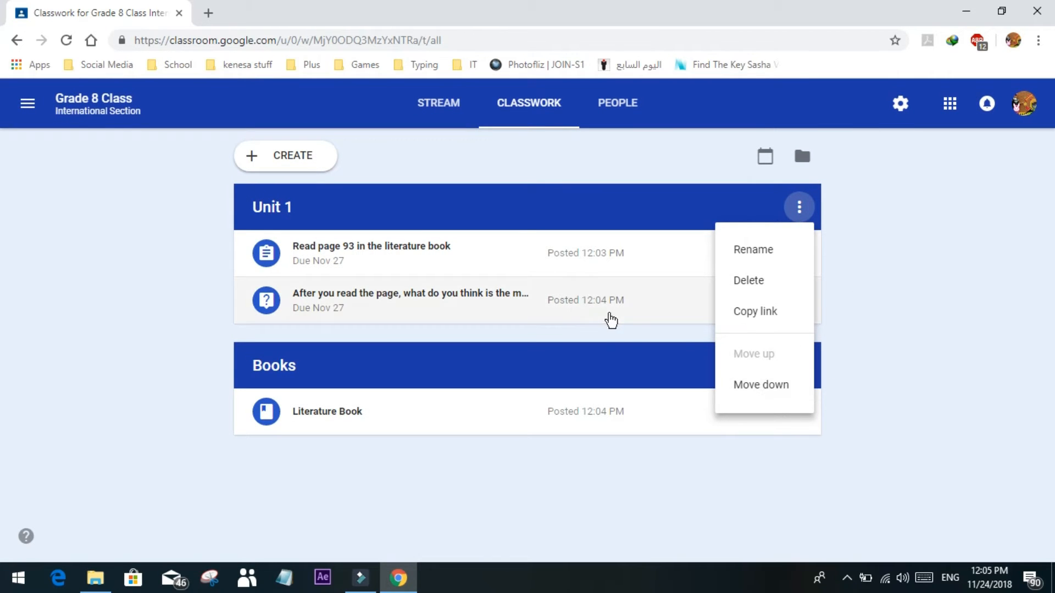
left_click(783, 384)
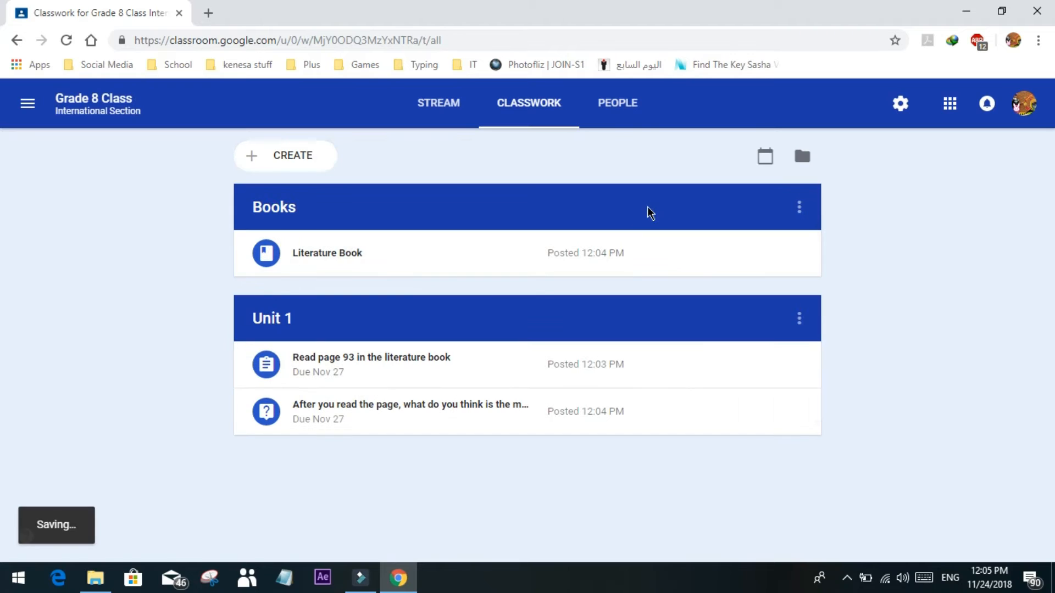
left_click(799, 207)
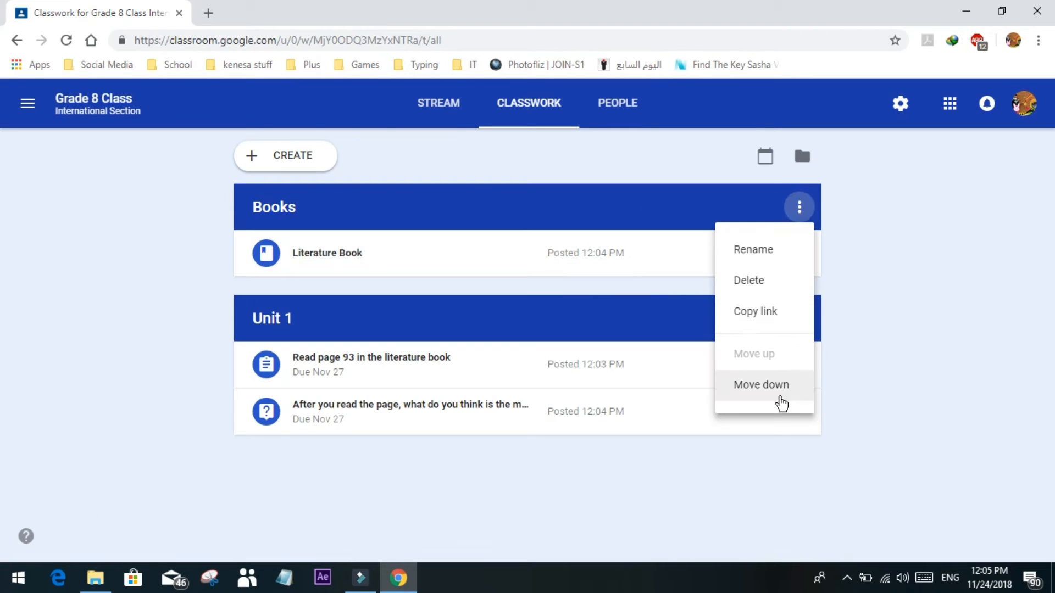
left_click(780, 388)
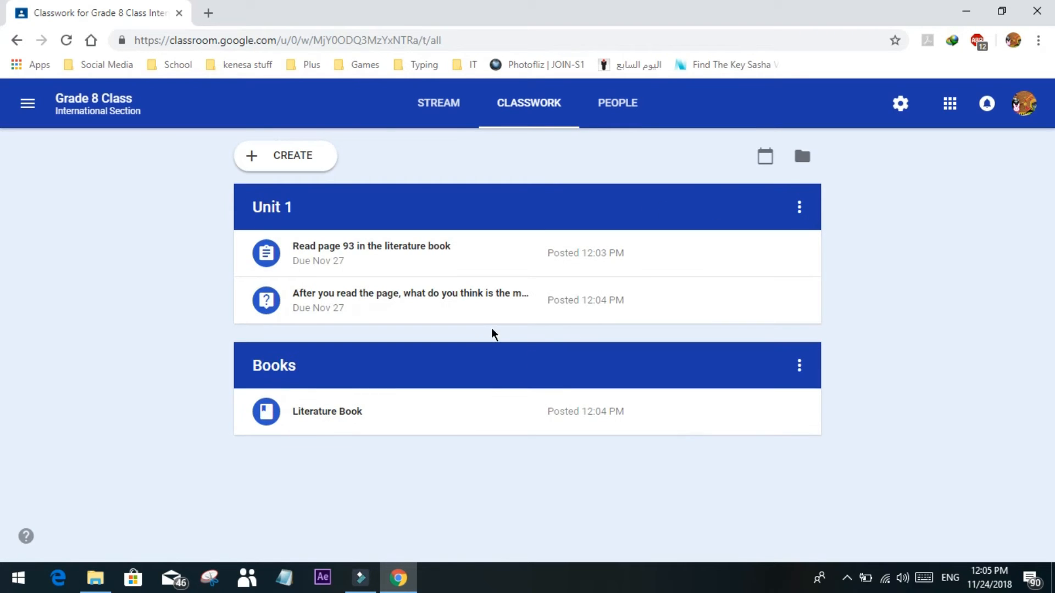
Return to the class overview and start creating another class, accepting the notice about using Classroom at a school.
left_click(282, 158)
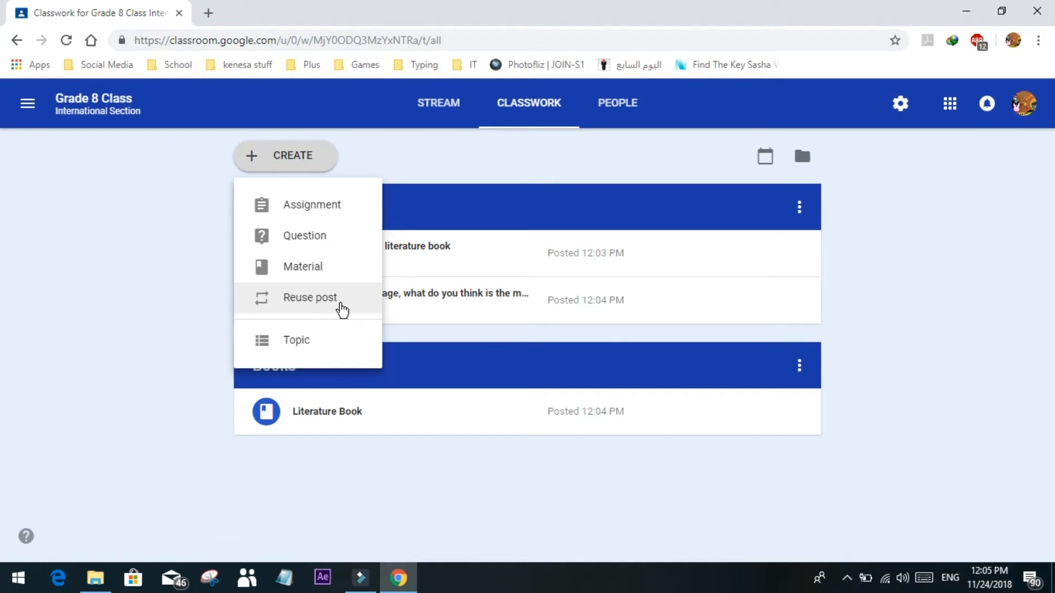
left_click(98, 201)
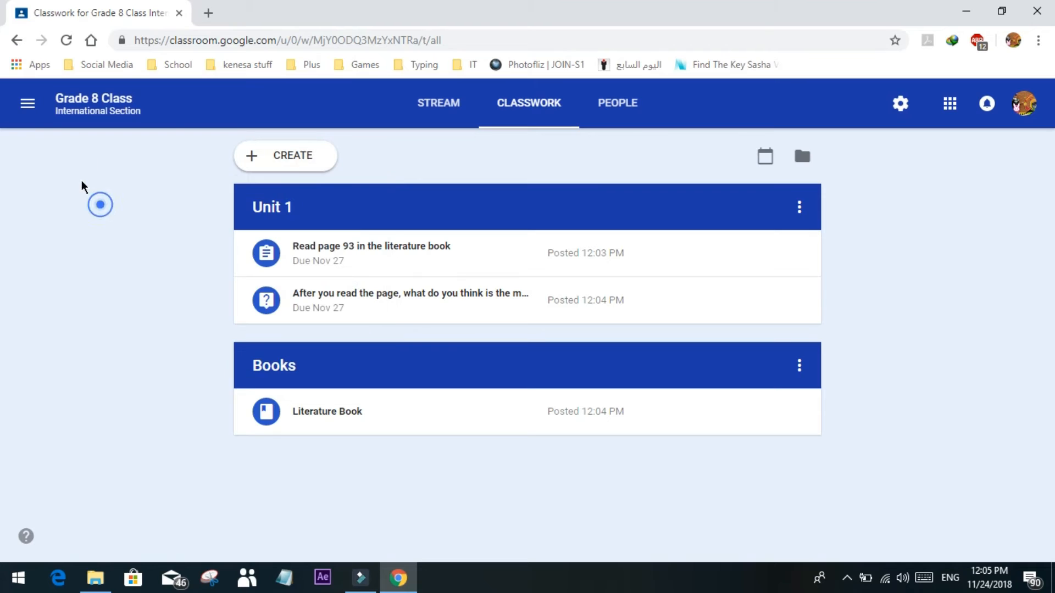
left_click(28, 103)
left_click(65, 113)
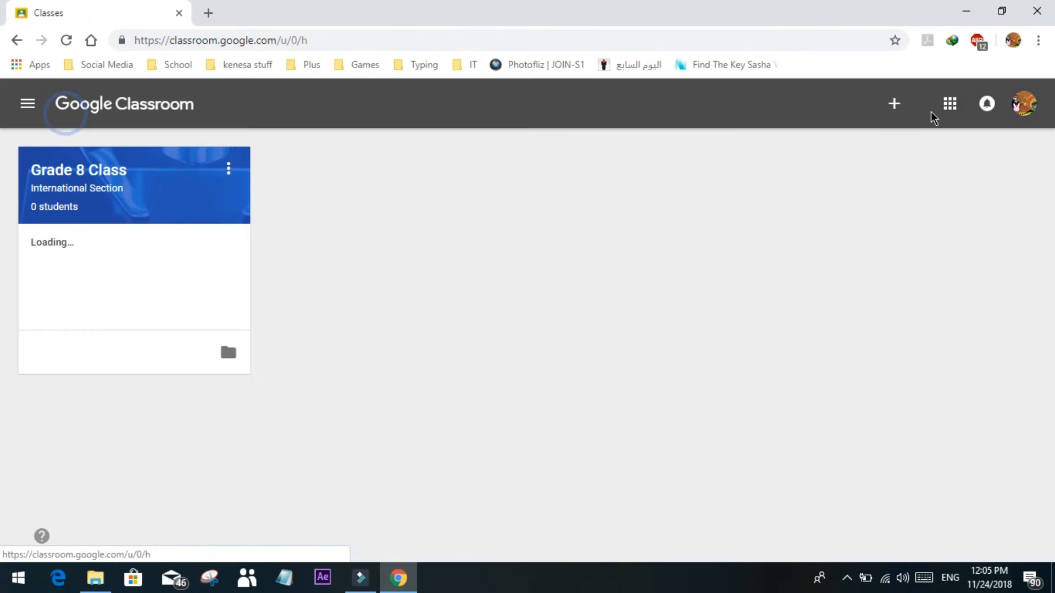
left_click(895, 104)
left_click(875, 187)
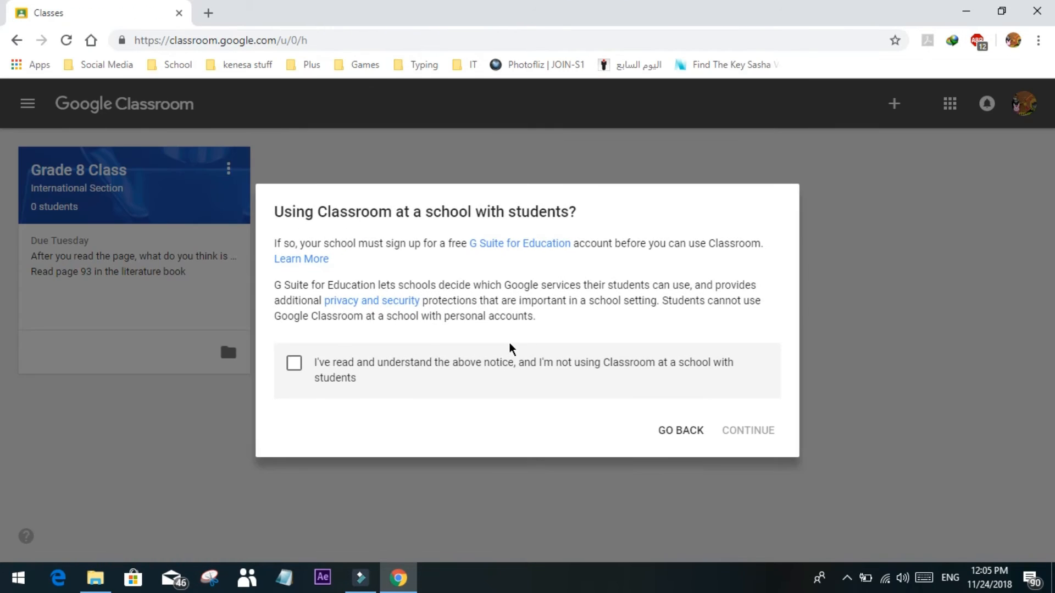
left_click(350, 354)
left_click(769, 443)
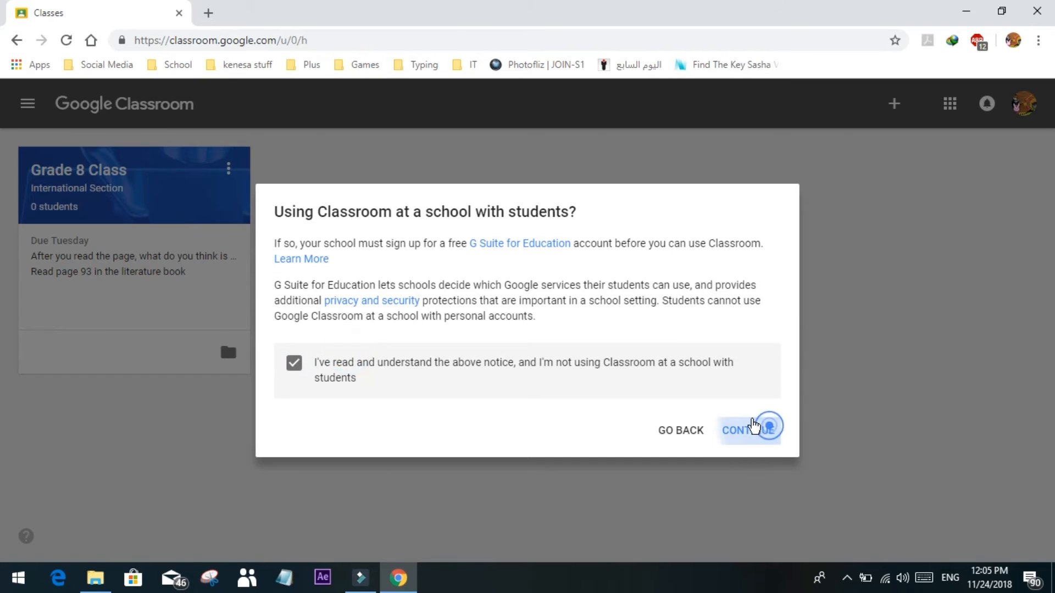
Create a class named "ddd" with "dd" as section, subject and room, and dismiss the announcements hint.
type("ddd")
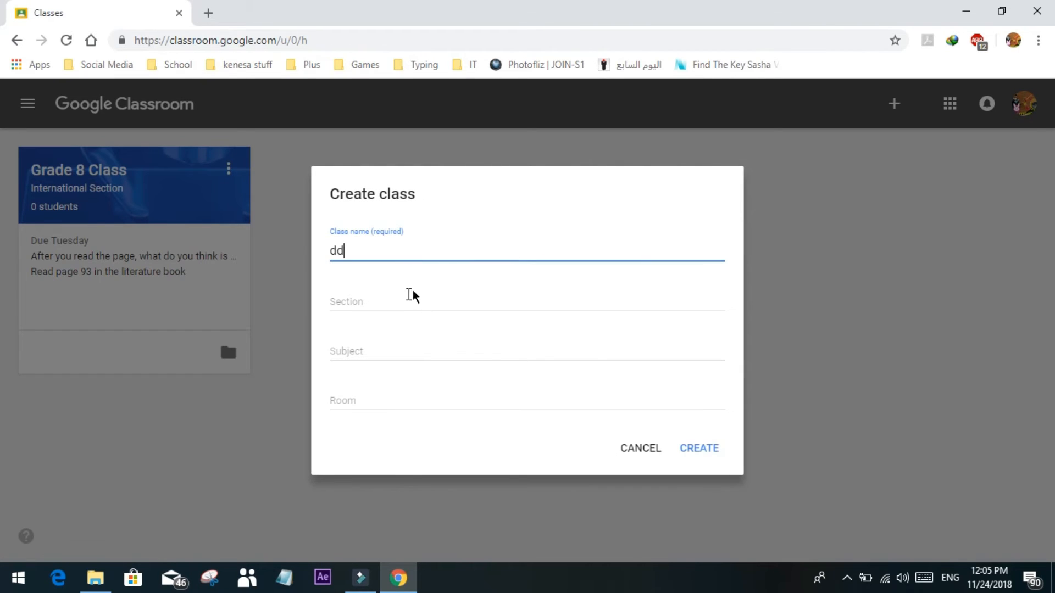
left_click(407, 299)
type("dd")
left_click(440, 348)
type("dd")
left_click(429, 390)
type("dd")
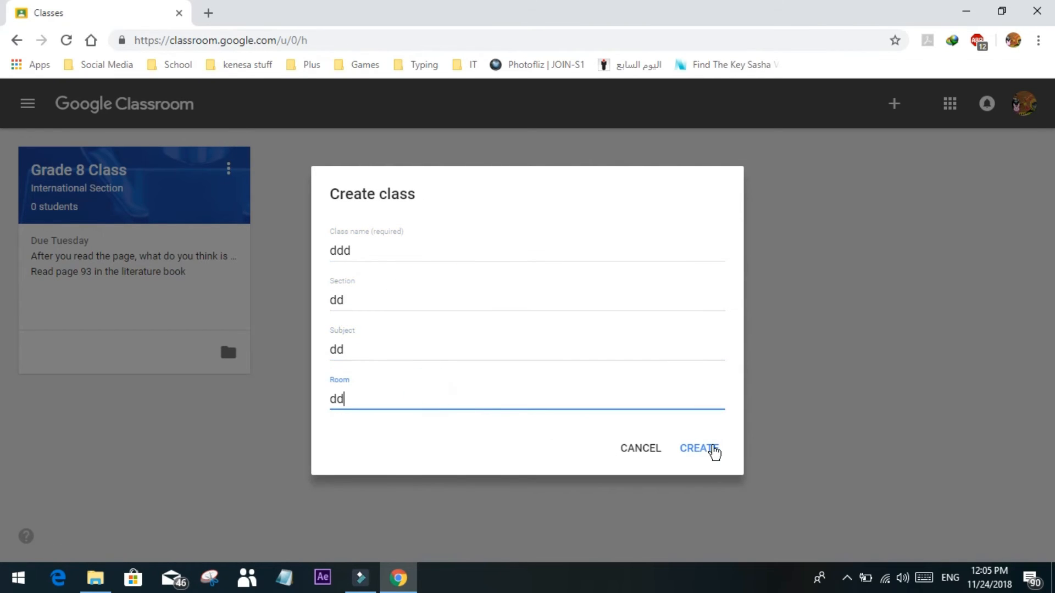
left_click(709, 450)
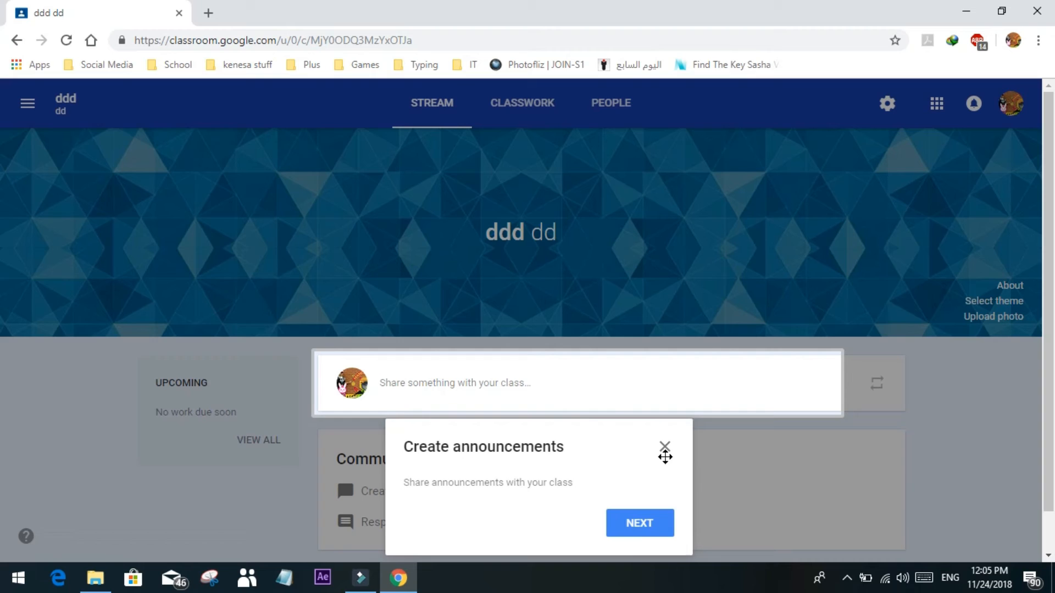
left_click(665, 446)
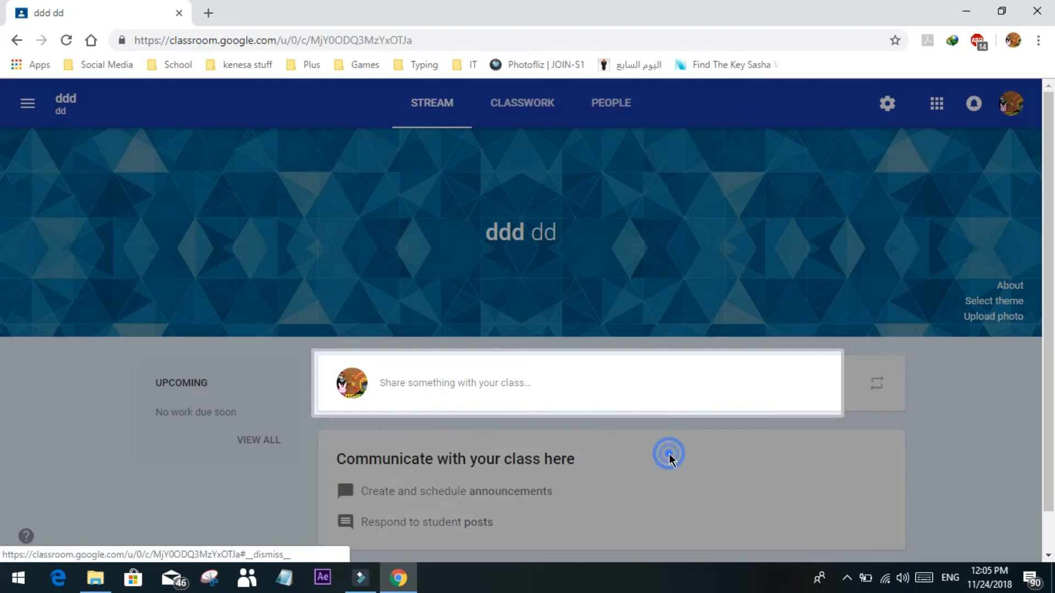
Open the new class's classwork and view the list of classes available for reusing a post.
left_click(525, 113)
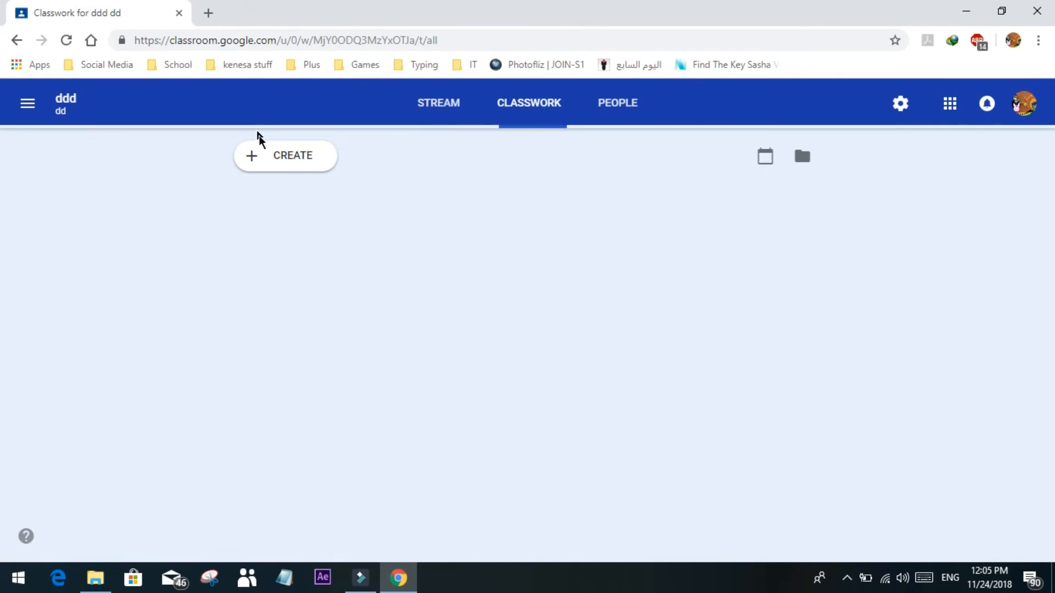
left_click(266, 149)
left_click(329, 299)
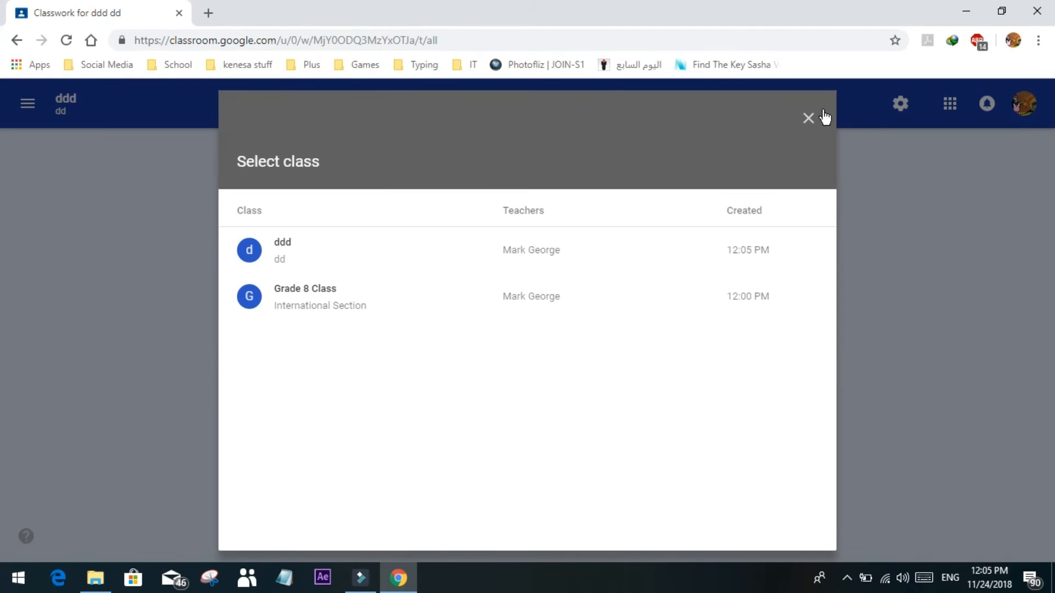
left_click(808, 118)
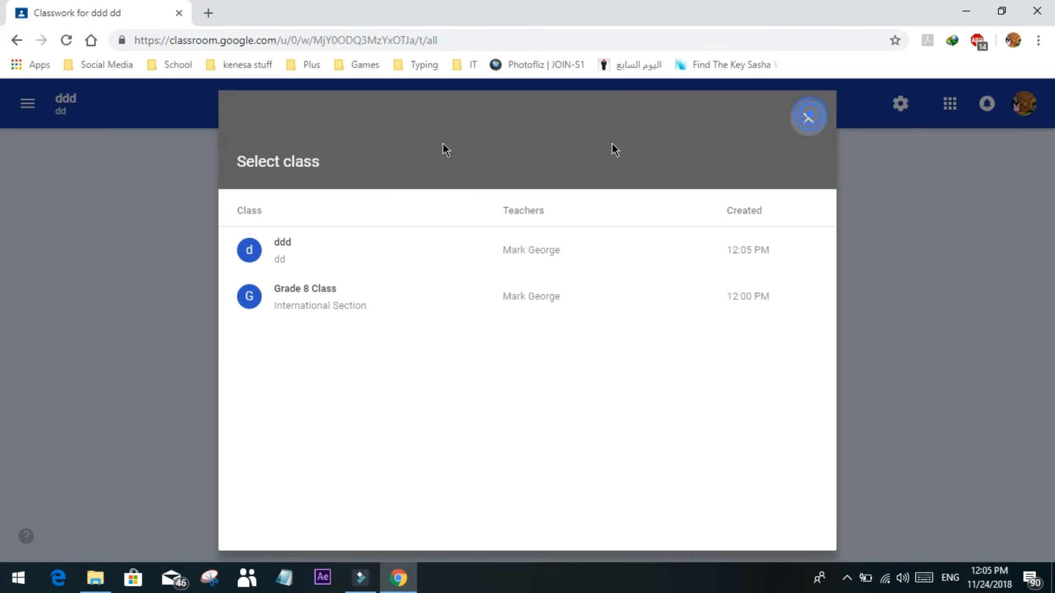
Start an assignment titled "dd" with the instructions "dd" and make it ungraded.
left_click(296, 157)
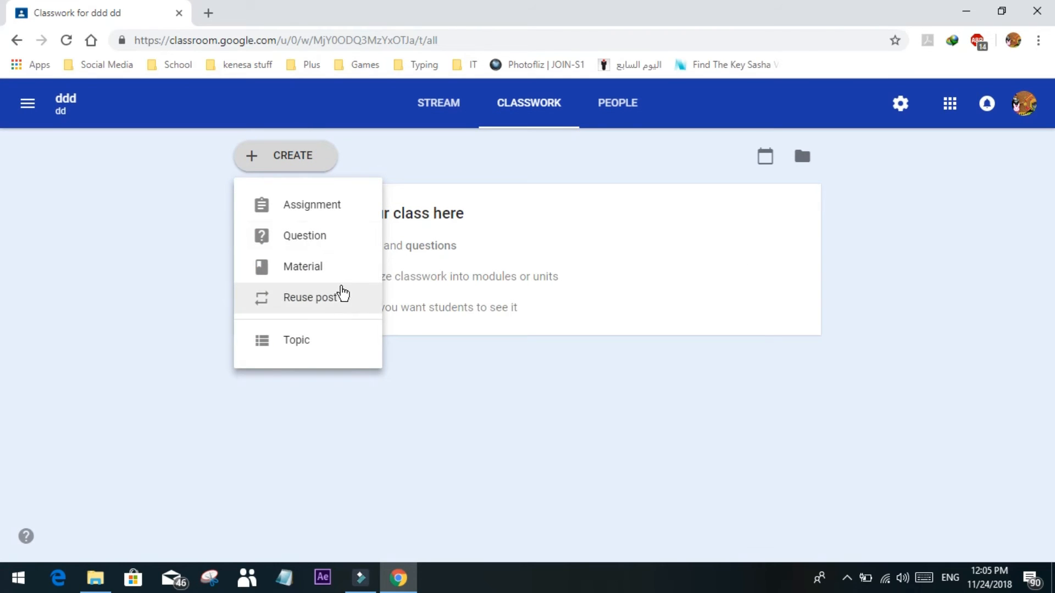
left_click(335, 224)
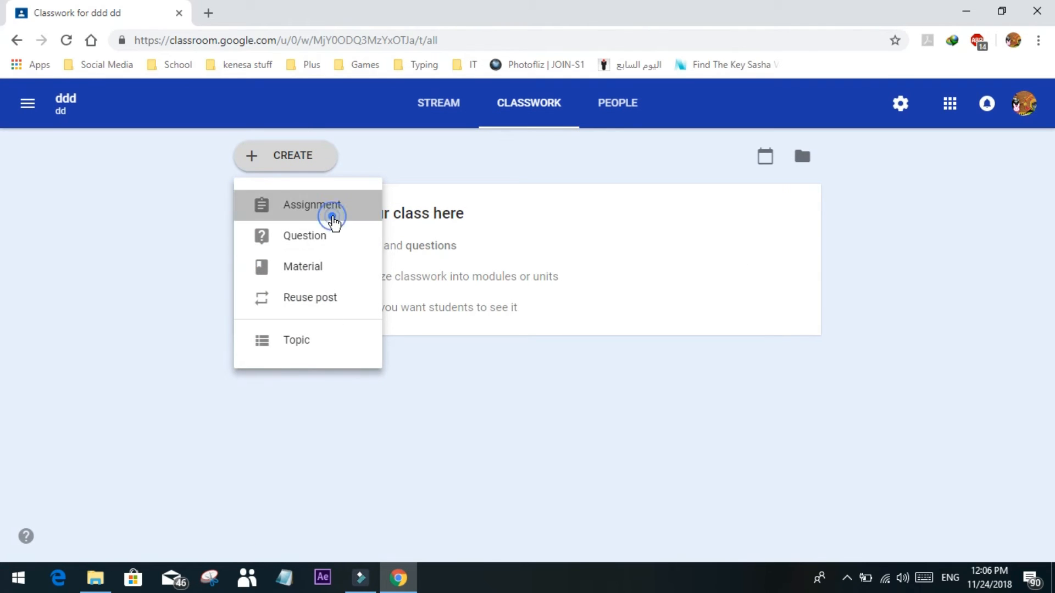
type("d")
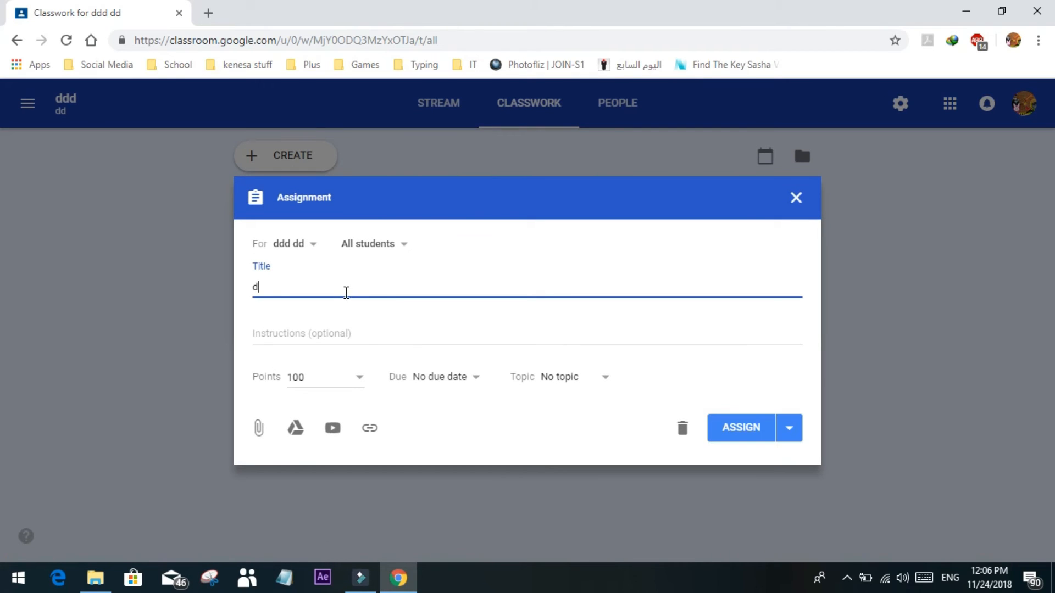
type("d")
left_click(313, 337)
type("dd")
left_click(337, 378)
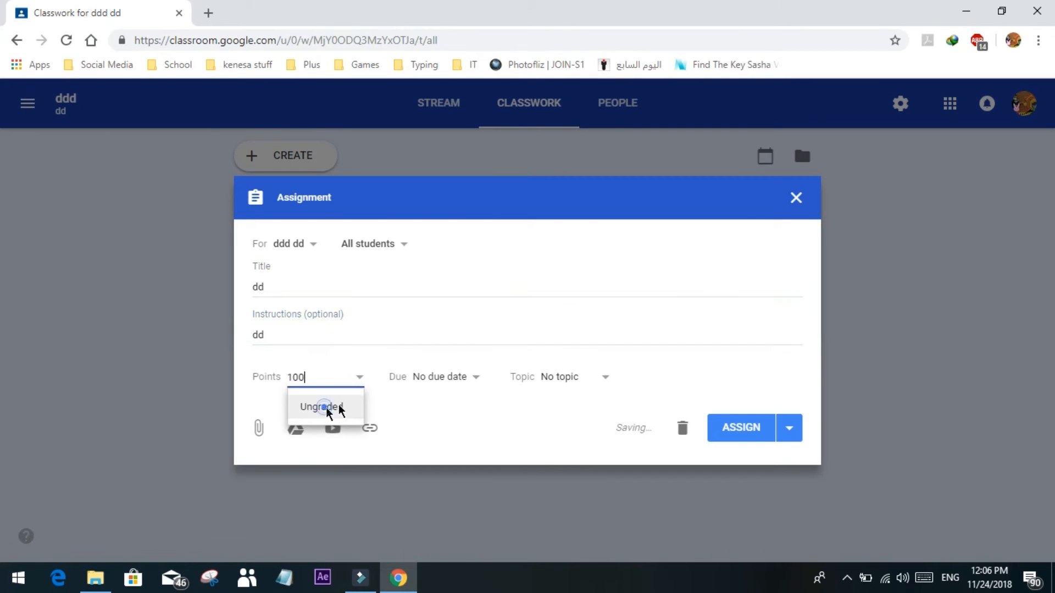
left_click(324, 407)
Set the assignment's due date to Nov 29, 2018.
left_click(443, 378)
left_click(488, 440)
left_click(519, 522)
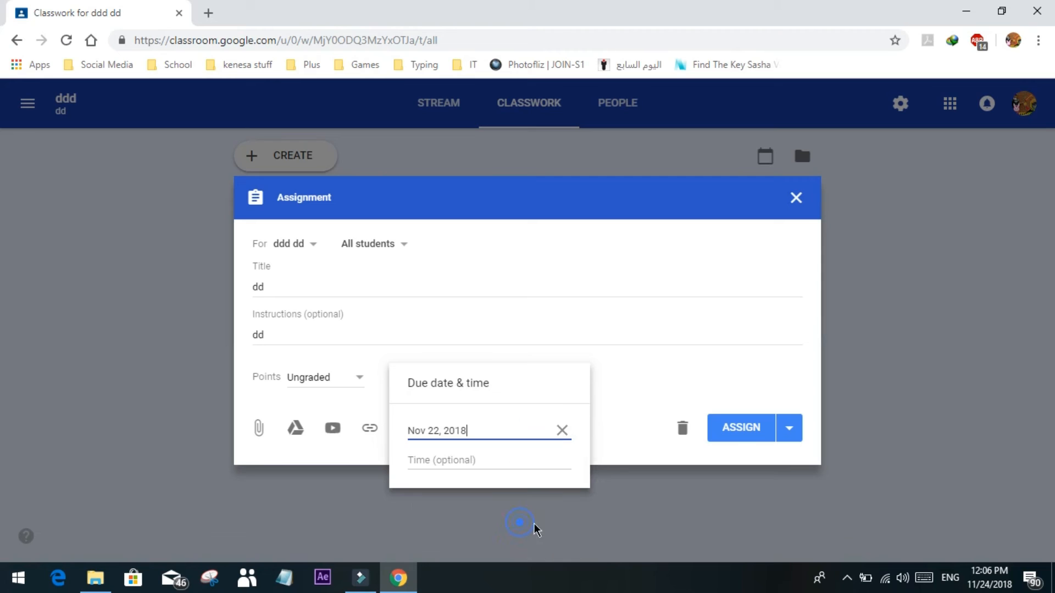
left_click(481, 421)
left_click(522, 422)
left_click(572, 427)
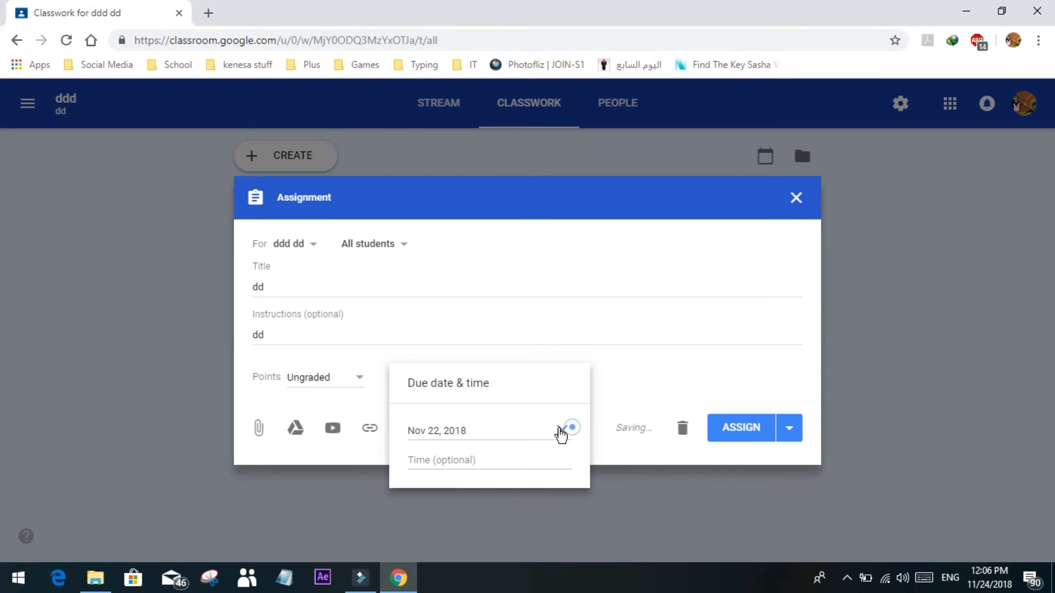
left_click(556, 428)
left_click(523, 542)
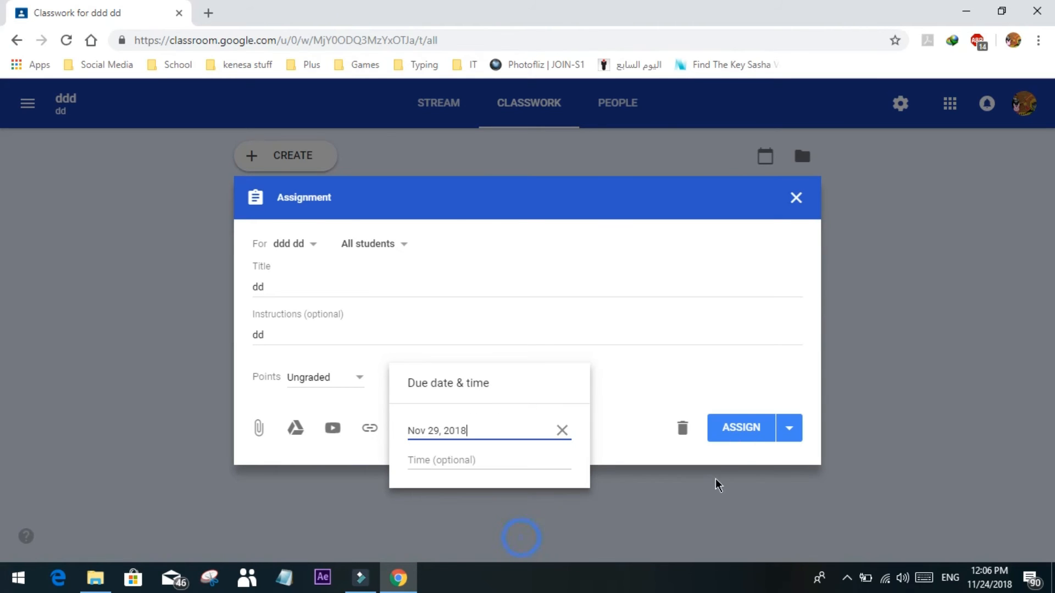
left_click(653, 424)
View the topic choices, assign the work to the class without a topic, and dismiss the topic hint.
left_click(568, 373)
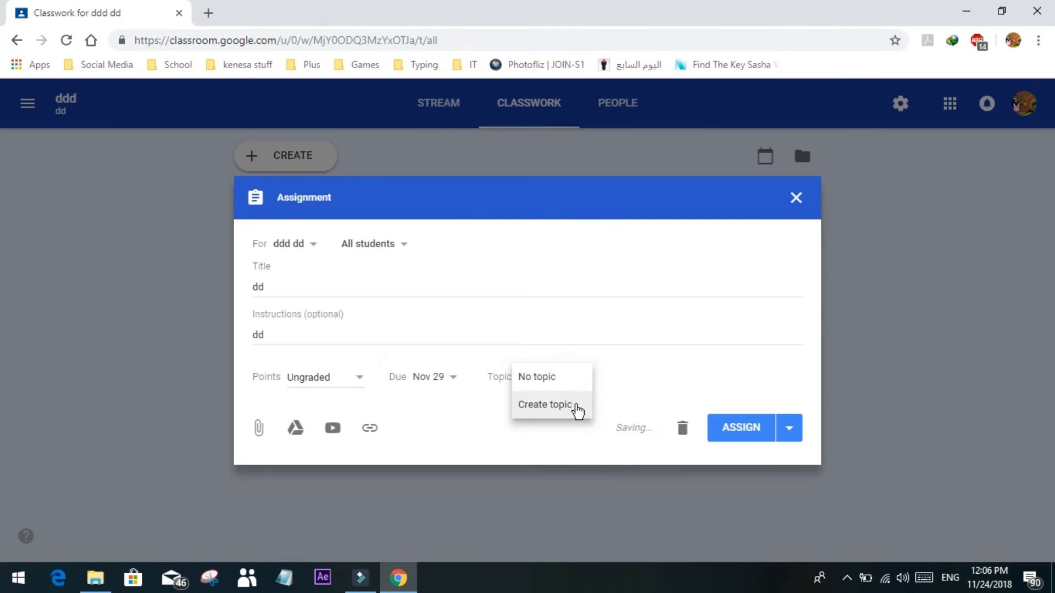
left_click(741, 428)
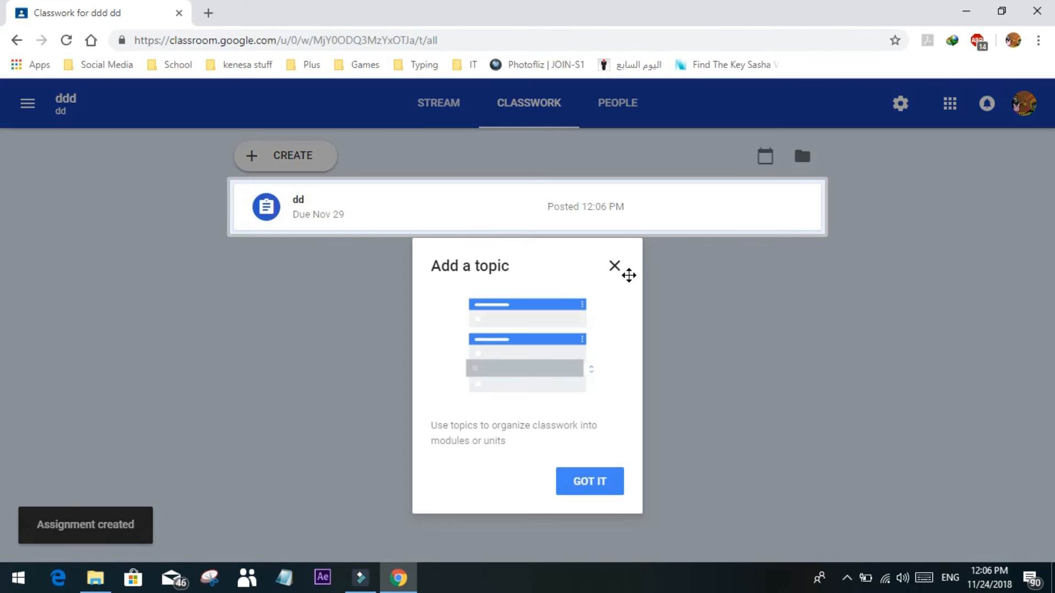
left_click(615, 267)
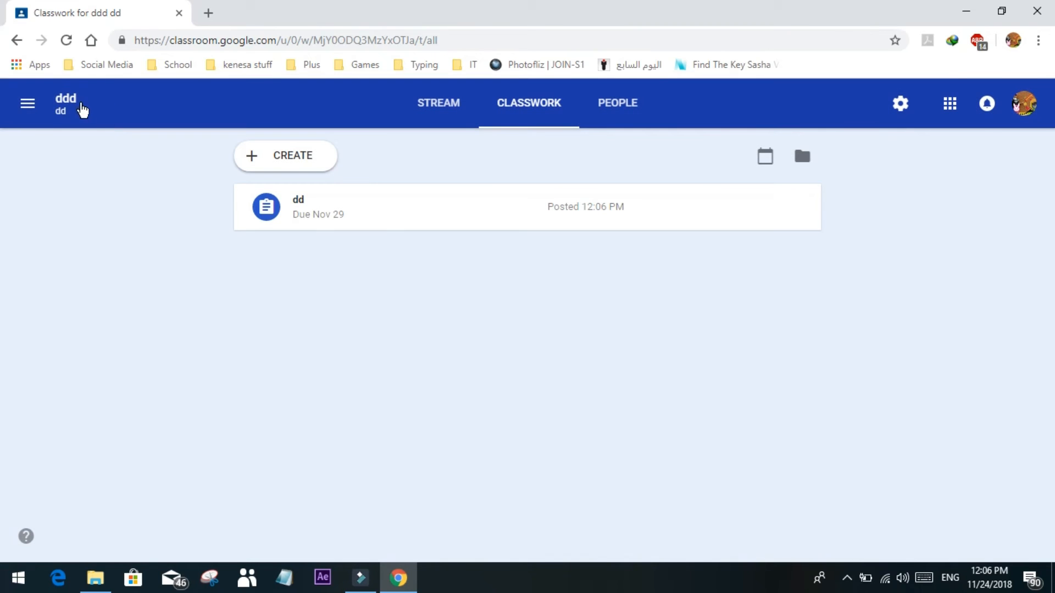
Return to the class list and open the classwork of the Grade 8 Class.
left_click(32, 103)
left_click(58, 119)
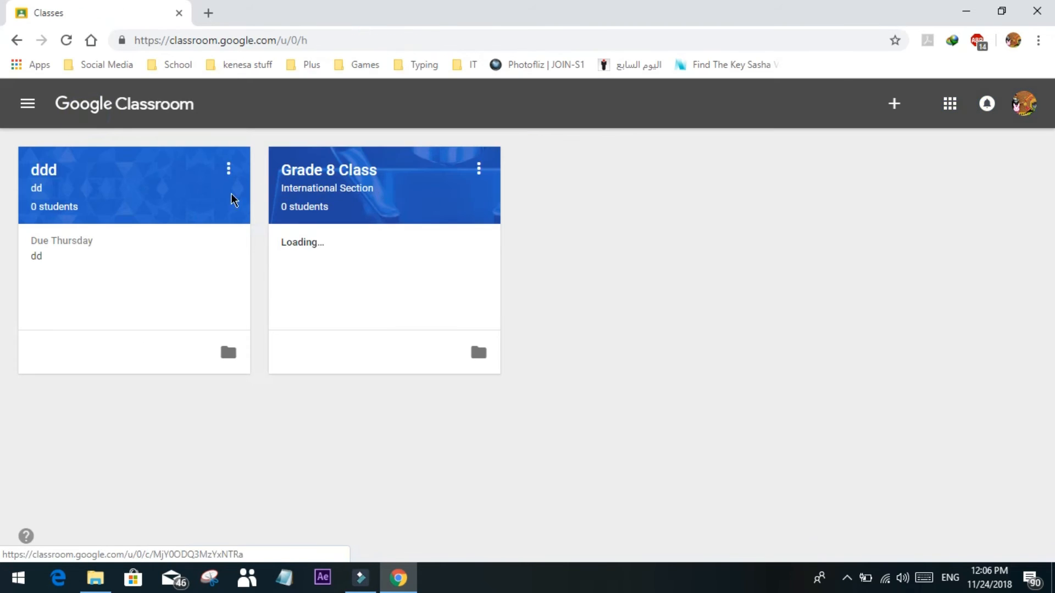
left_click(371, 170)
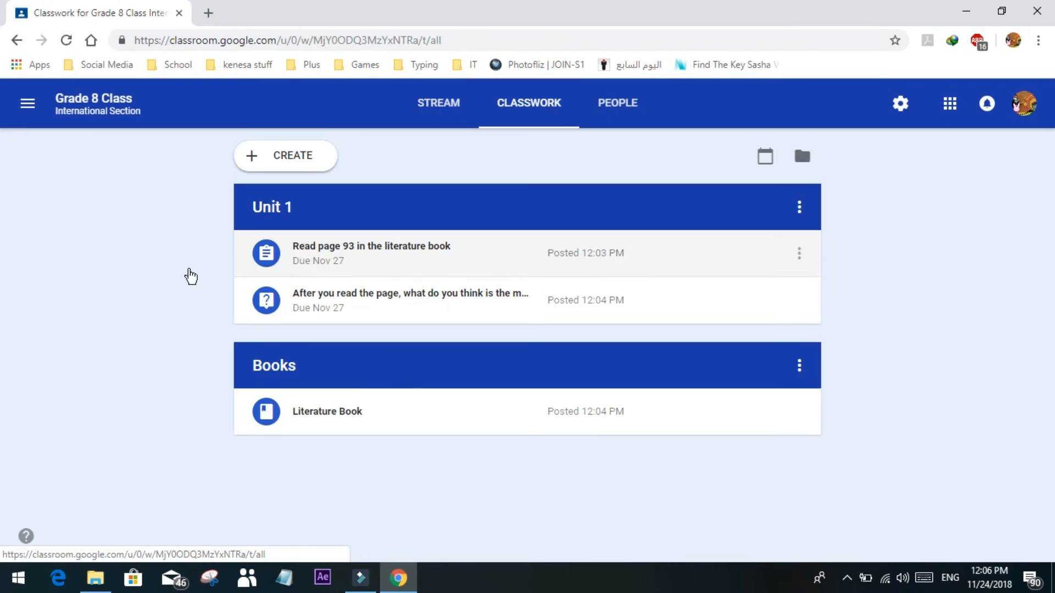
Reuse the "dd" post from the ddd class and assign it to all students of the Grade 8 Class.
left_click(286, 154)
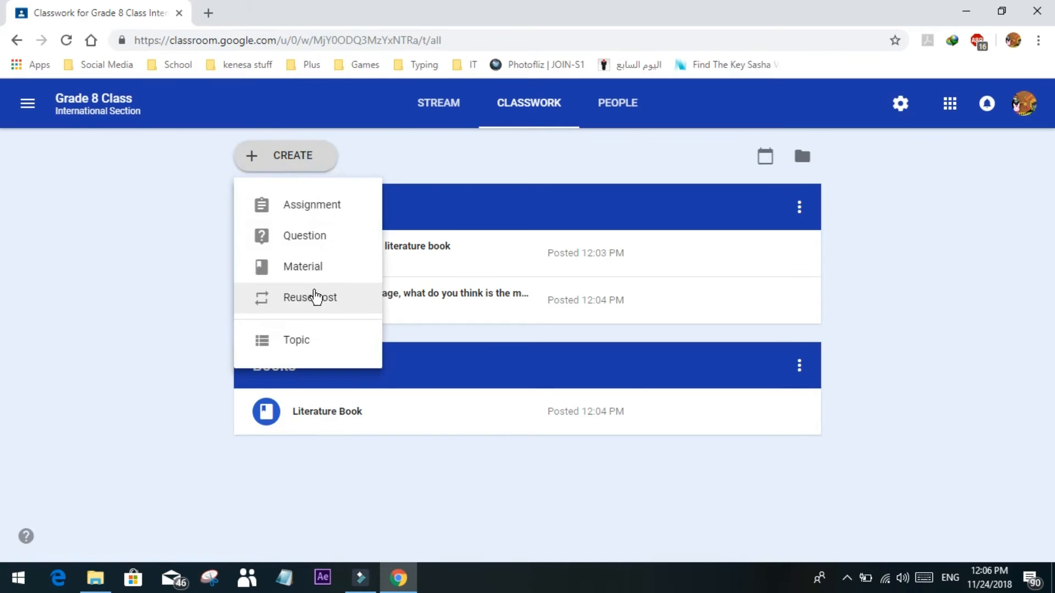
left_click(346, 284)
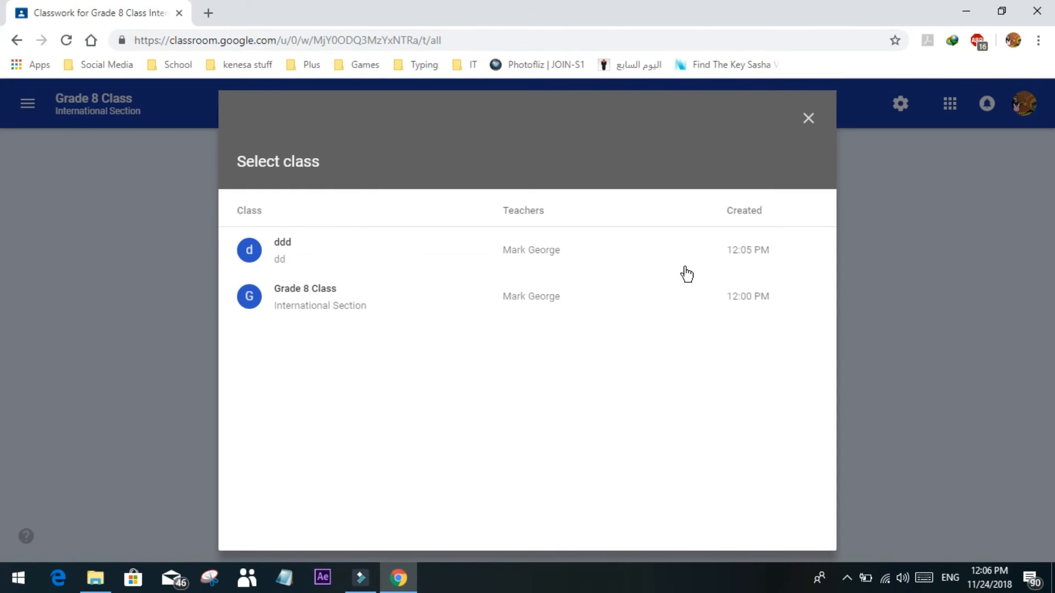
left_click(258, 271)
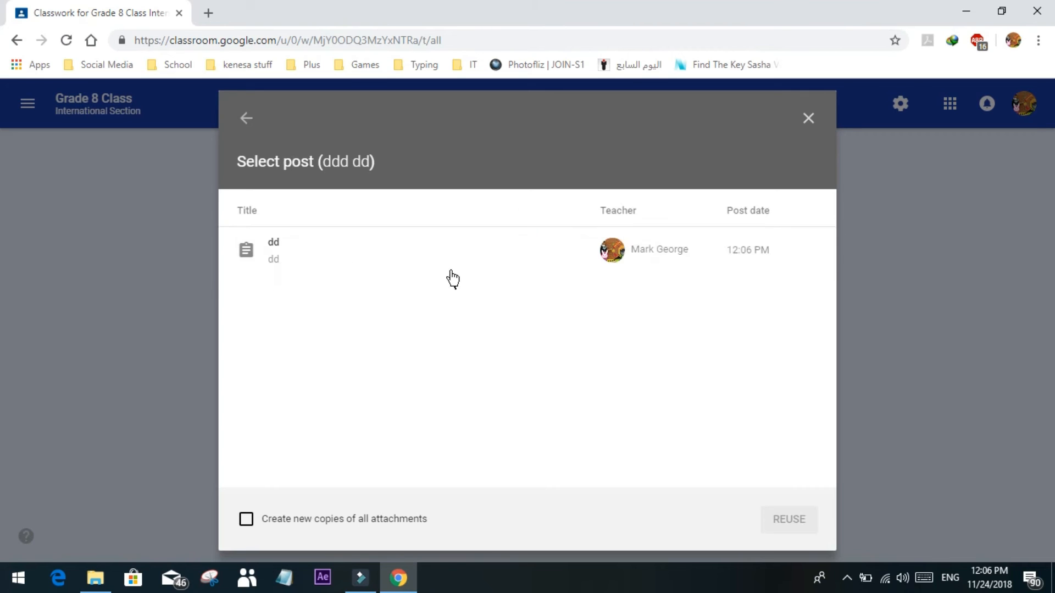
left_click(266, 256)
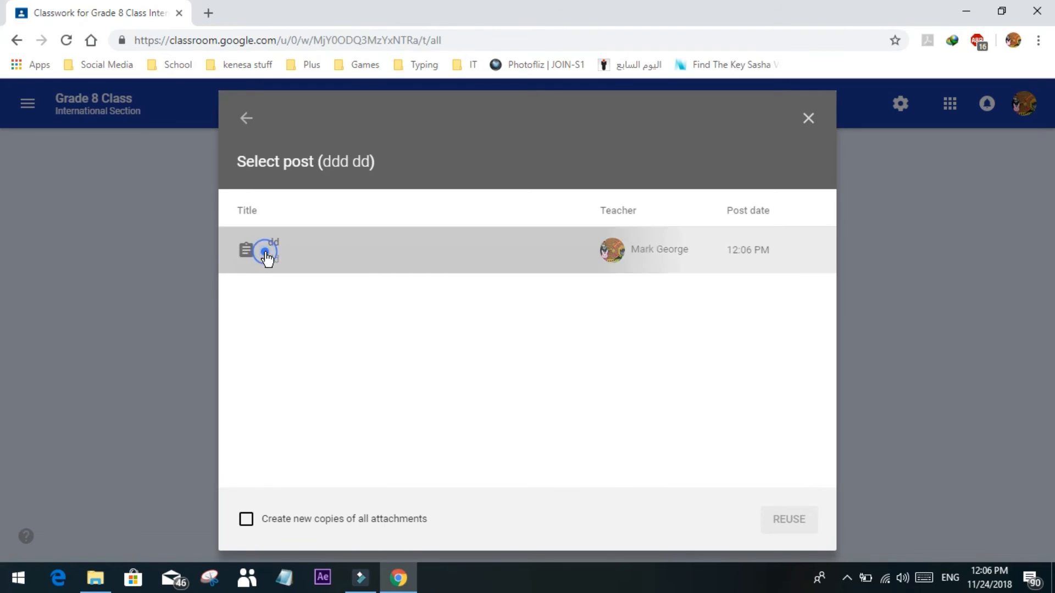
left_click(776, 519)
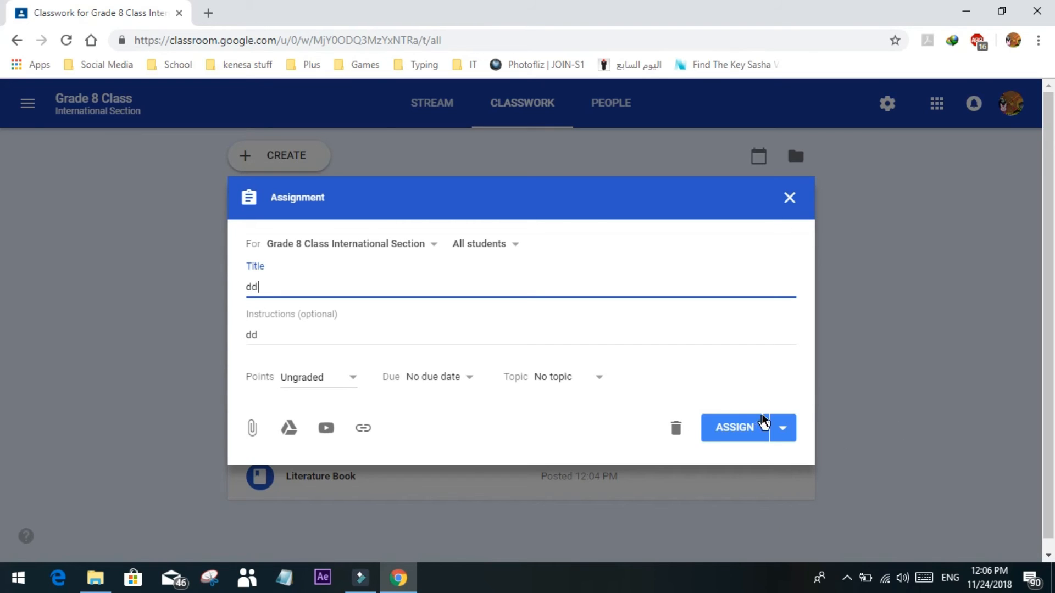
left_click(745, 432)
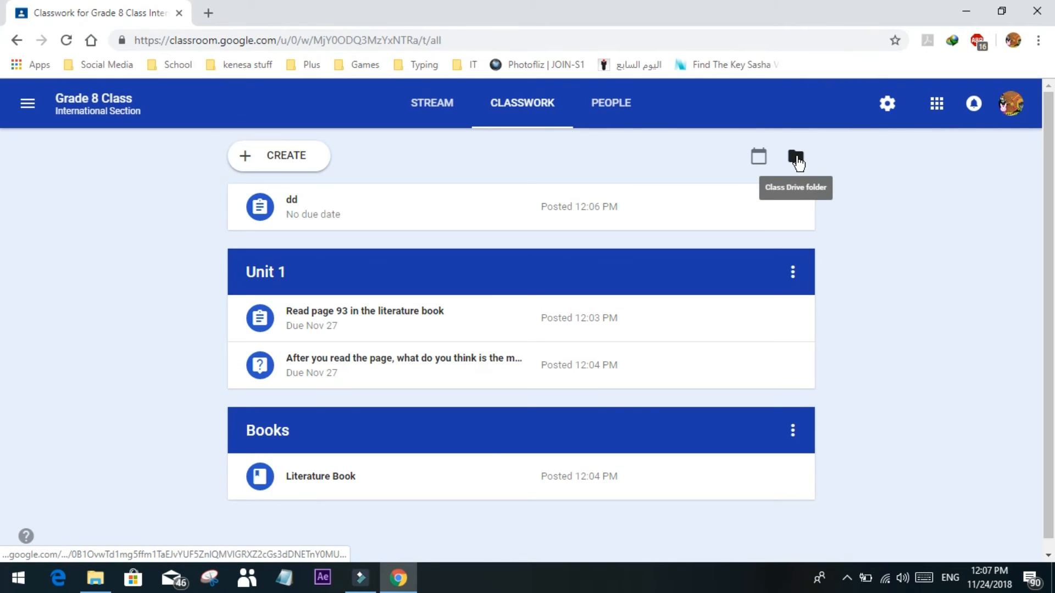
Open the class Drive folder, close it again, and view the main navigation options.
left_click(797, 158)
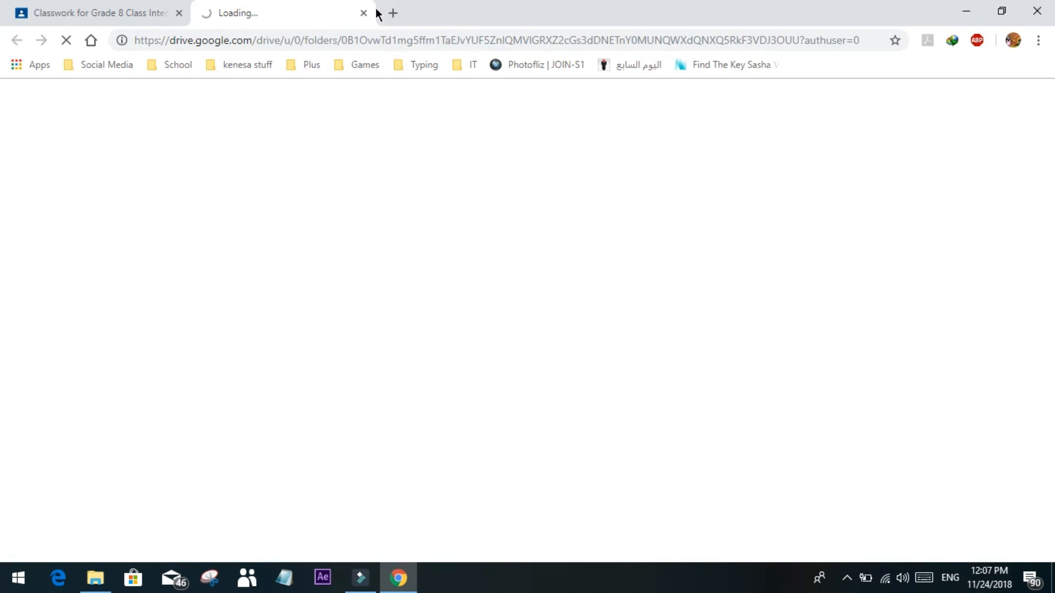
left_click(364, 14)
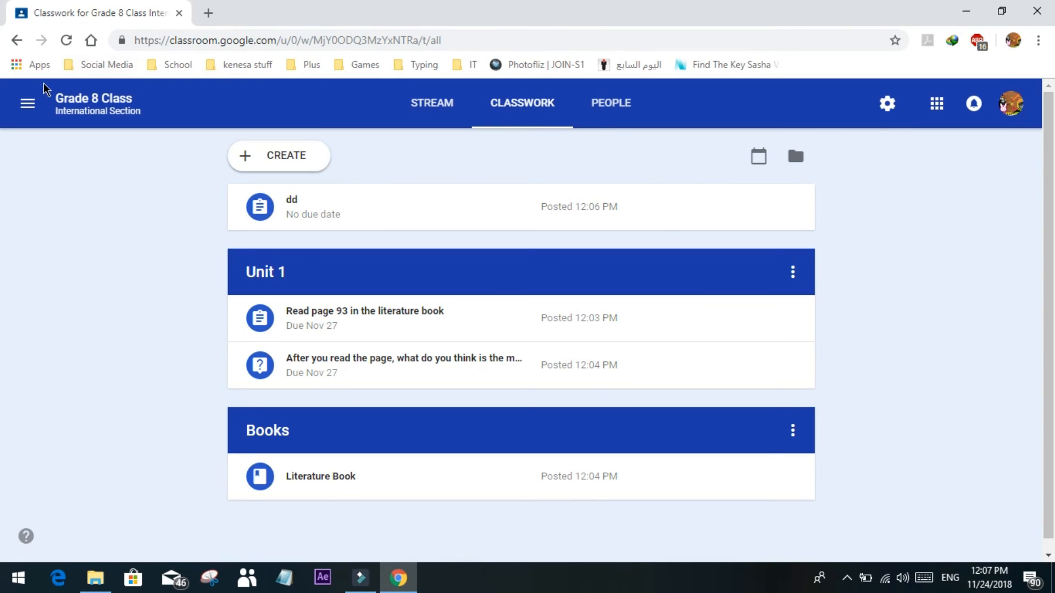
left_click(30, 104)
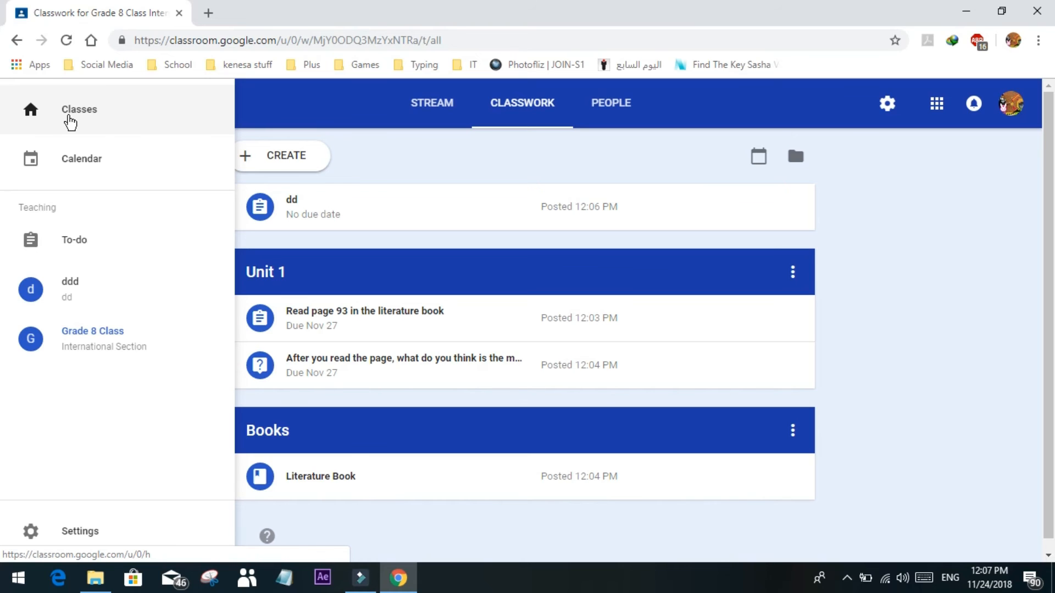
Post "What do you feel about the third week of school" to all students in the Grade 8 Class stream.
left_click(463, 103)
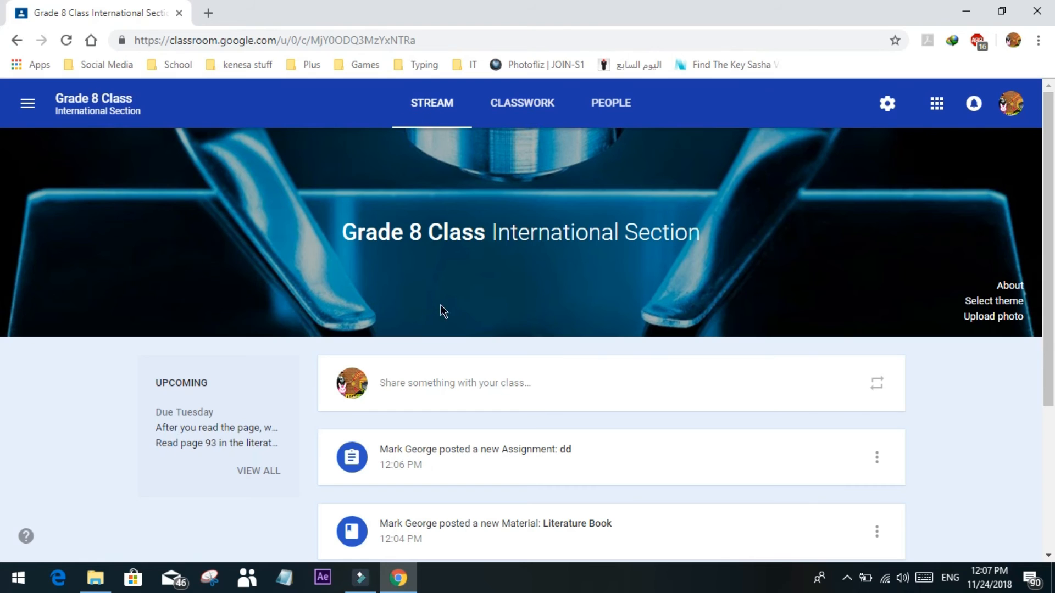
scroll(370, 396, "down", 3)
left_click(478, 245)
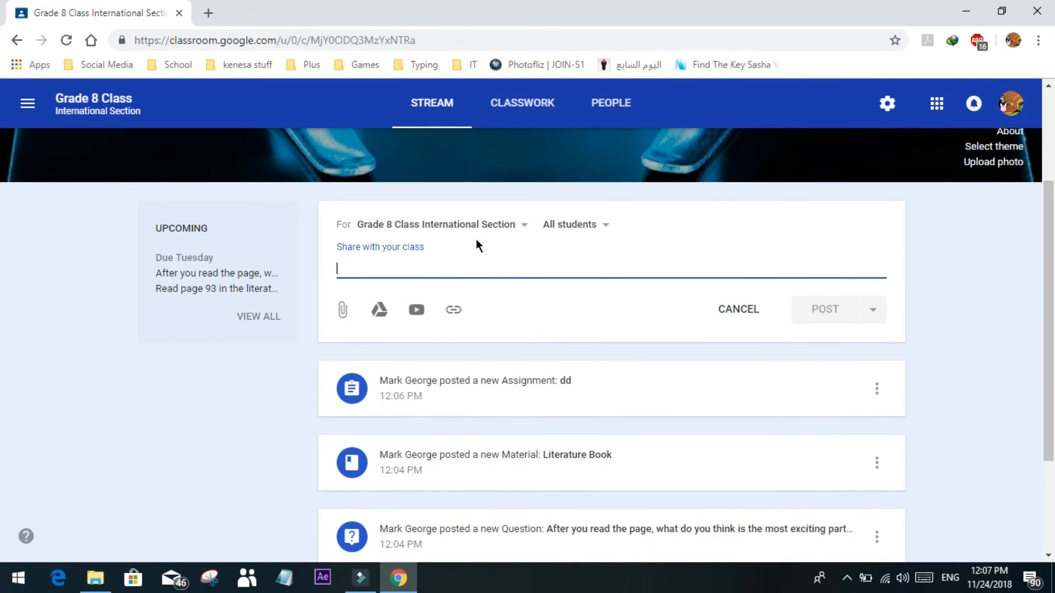
type("What do you feel about the third week of school")
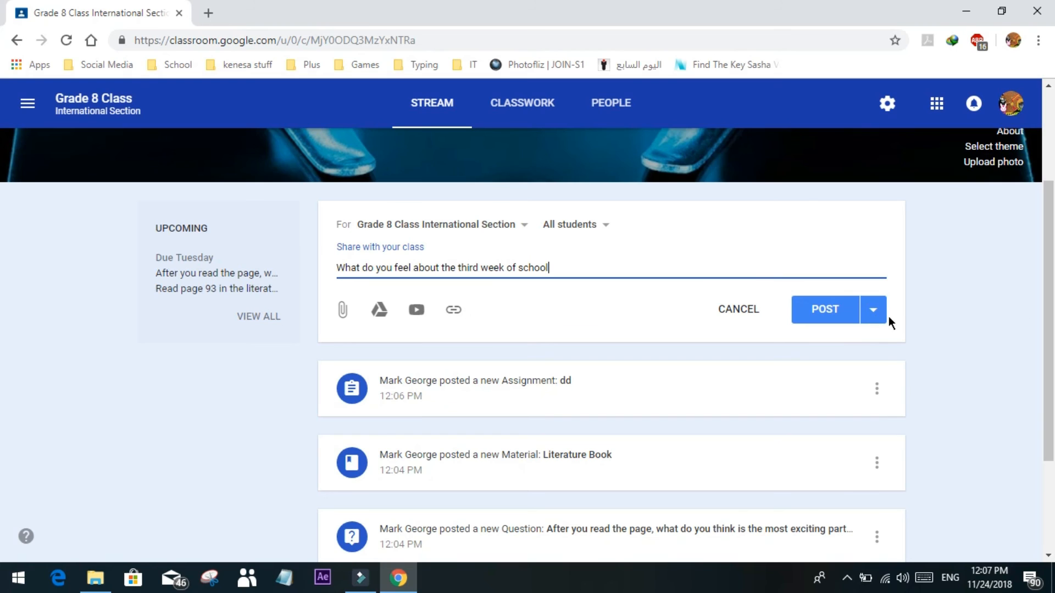
left_click(874, 309)
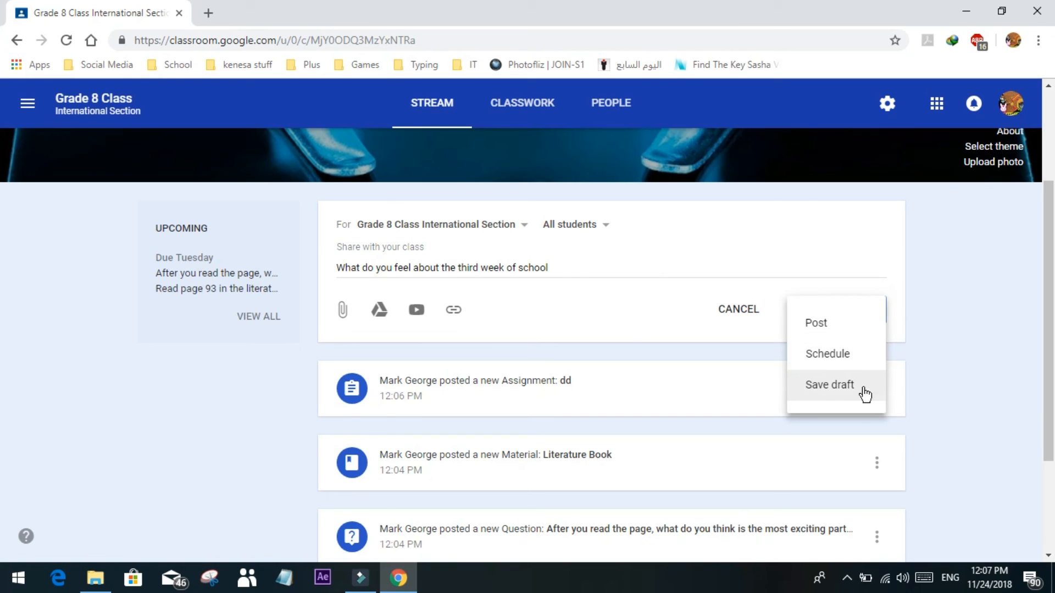
left_click(849, 322)
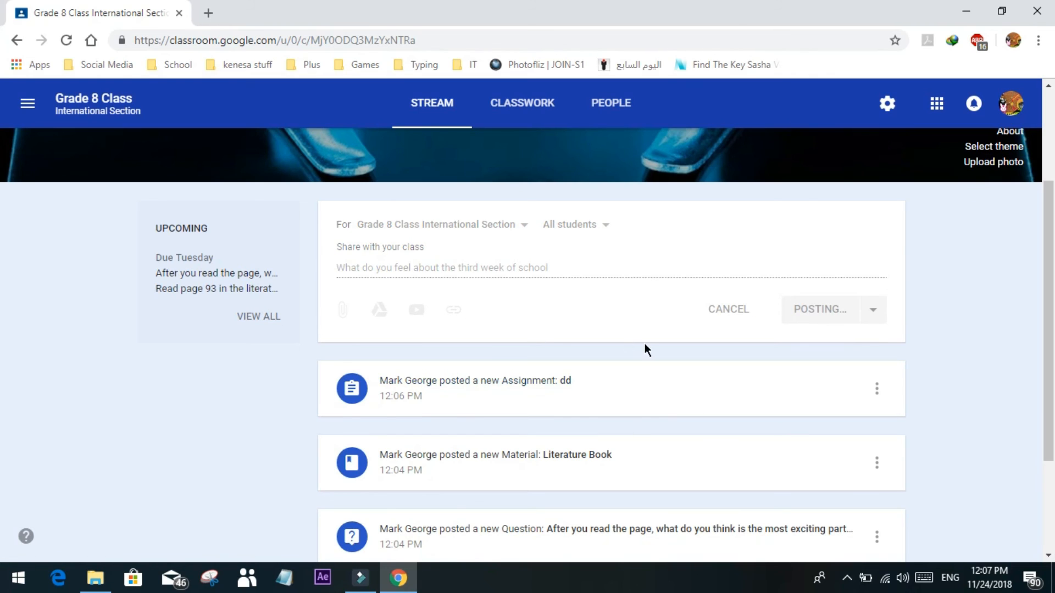
scroll(569, 445, "up", 5)
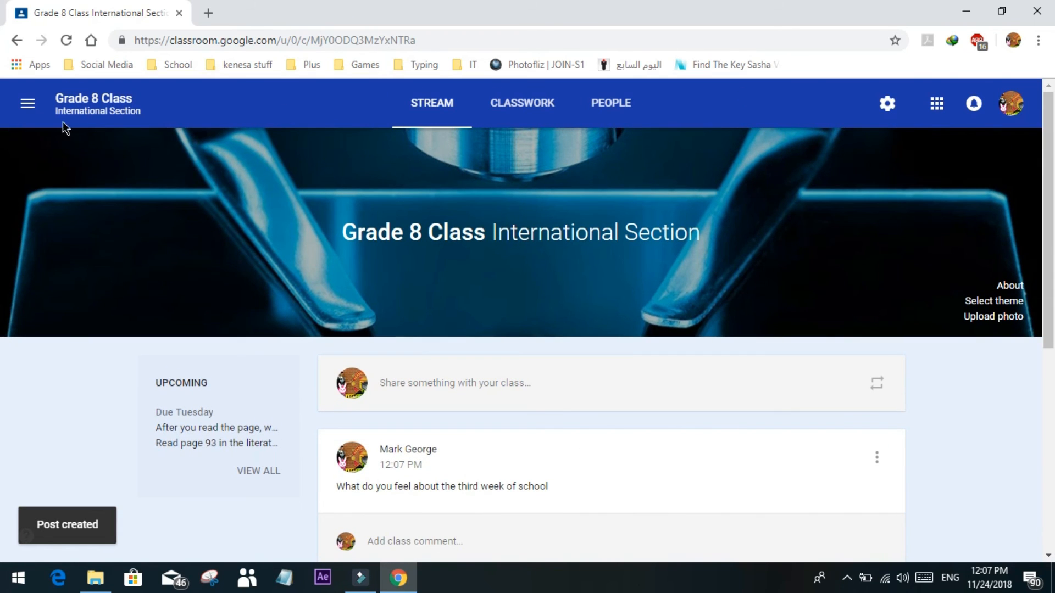
Return to the class list and archive the ddd class.
left_click(24, 105)
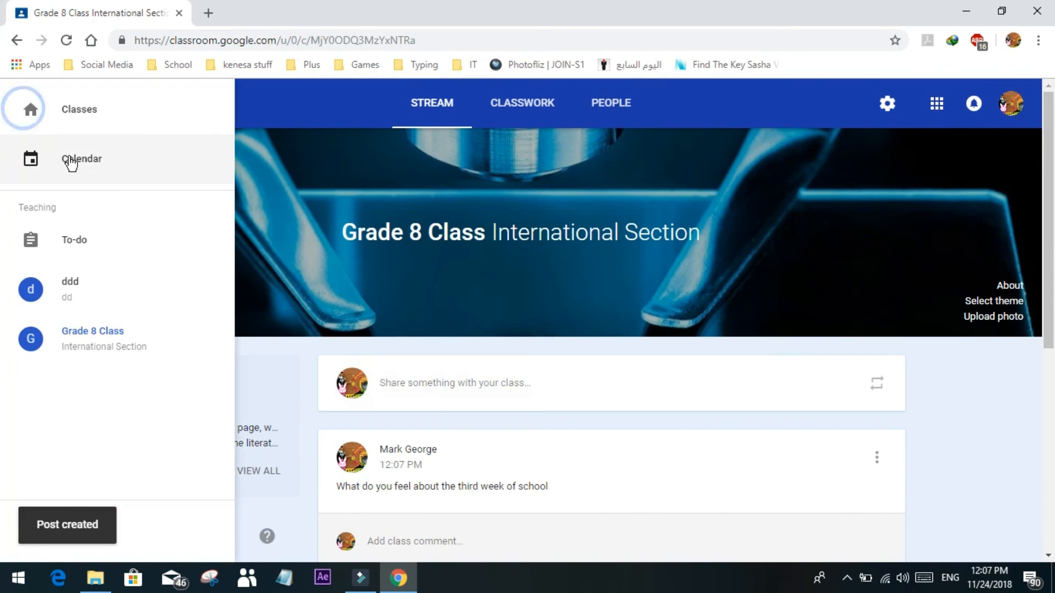
left_click(134, 115)
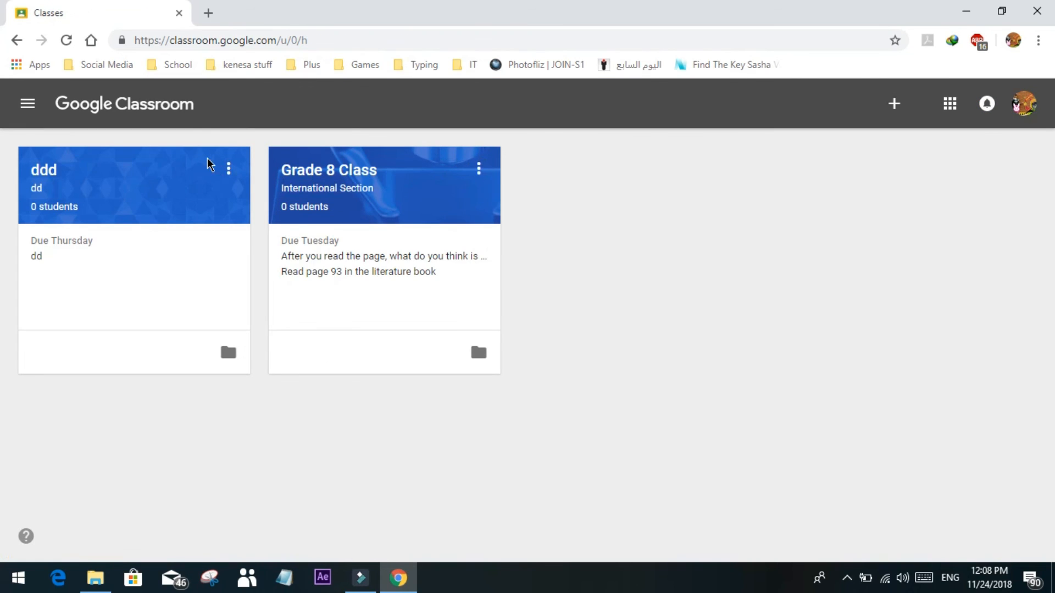
left_click(228, 169)
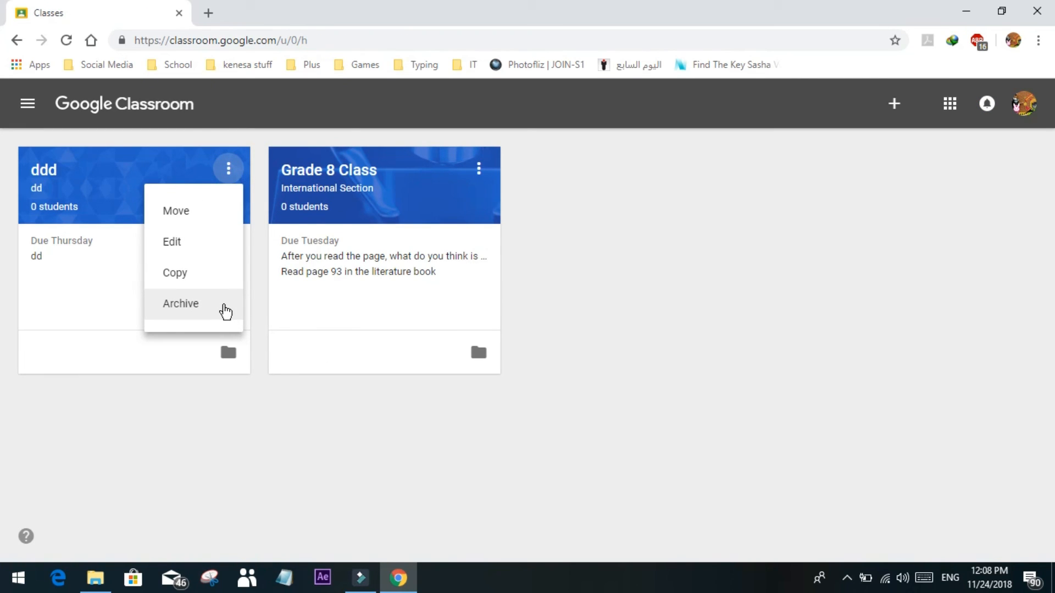
left_click(225, 311)
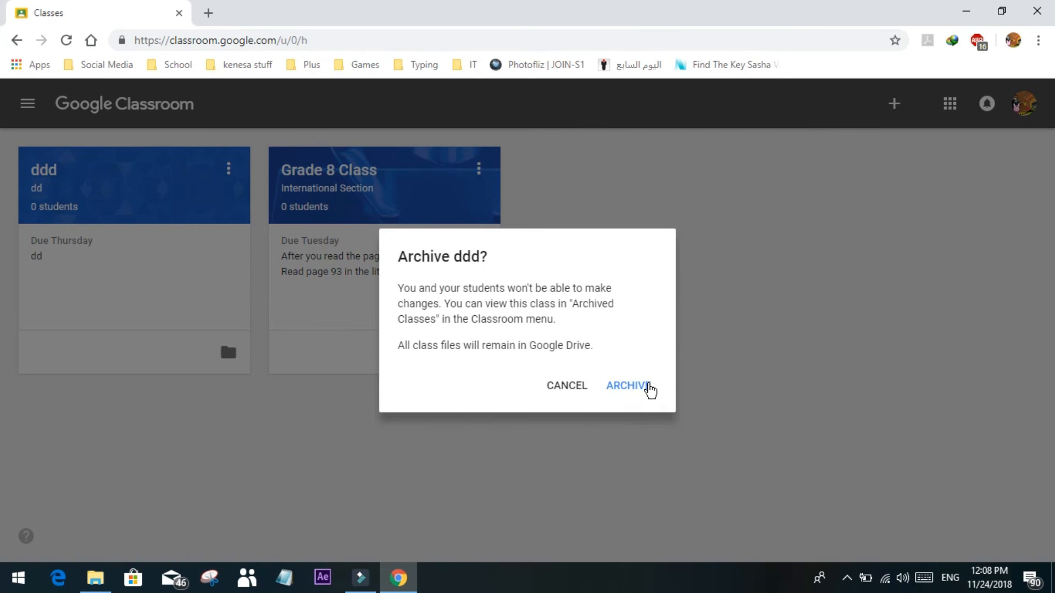
left_click(650, 389)
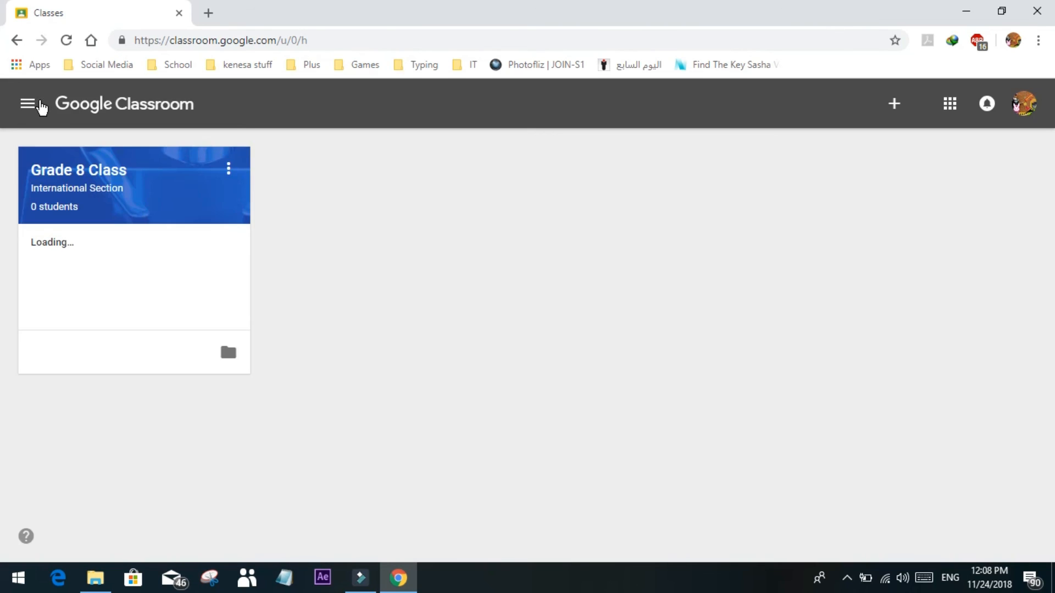
Open the archived classes and permanently delete the ddd class.
left_click(28, 104)
left_click(148, 479)
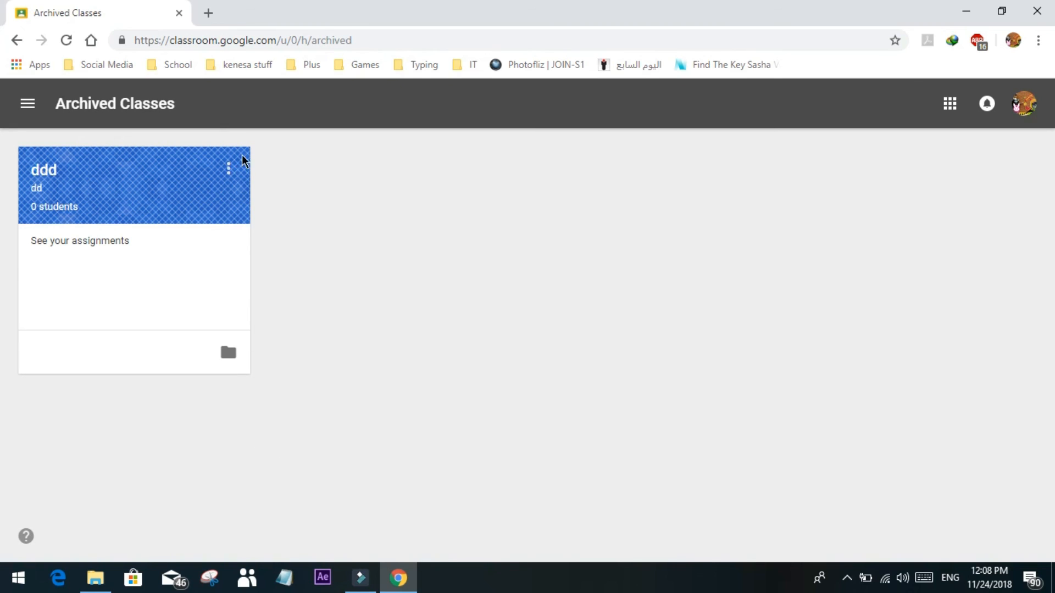
left_click(228, 168)
left_click(208, 287)
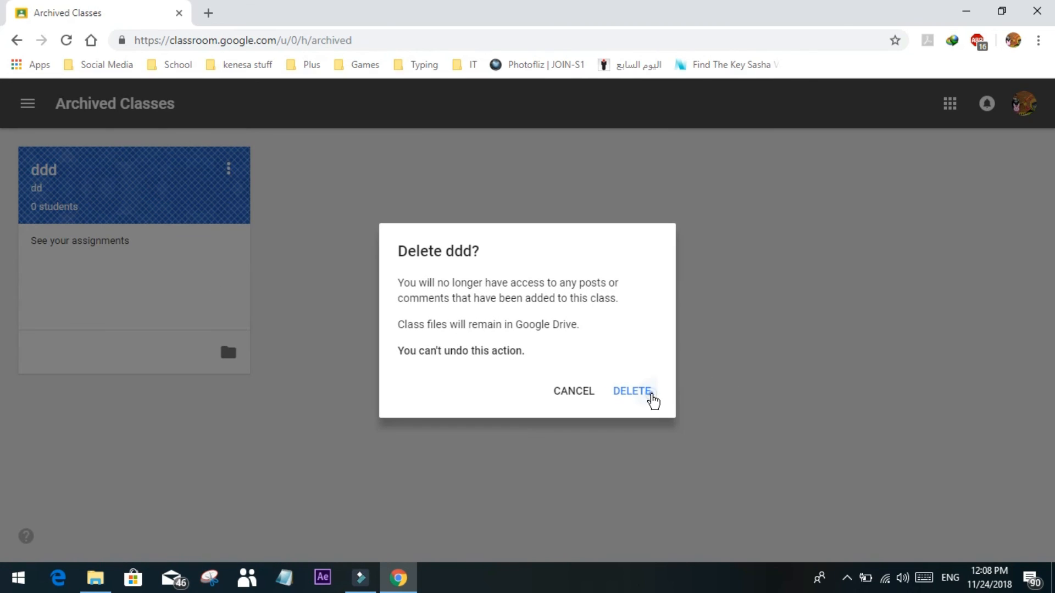
left_click(651, 393)
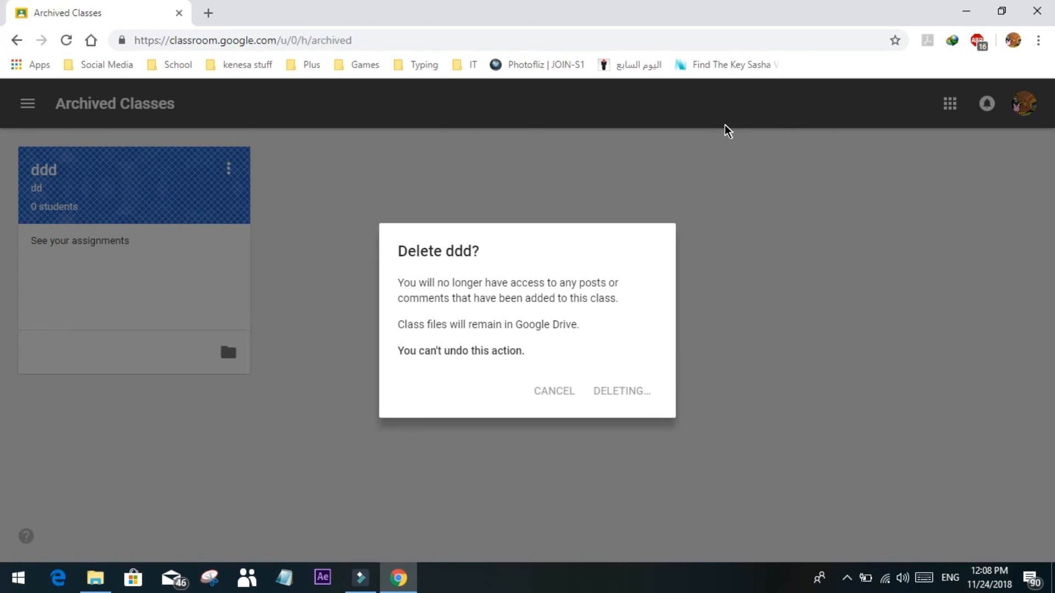
left_click(1053, 579)
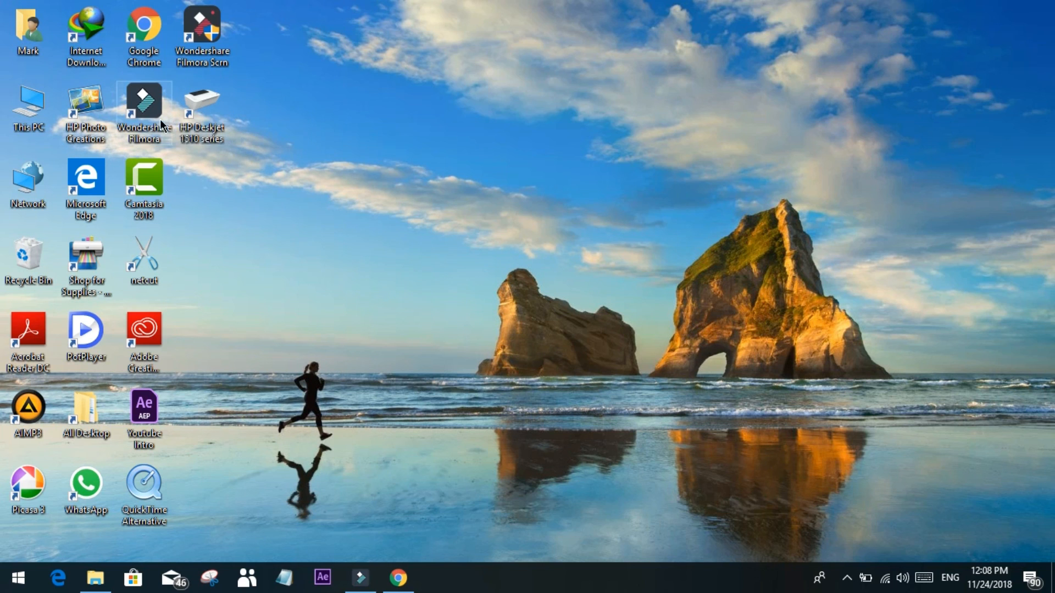
left_click(397, 578)
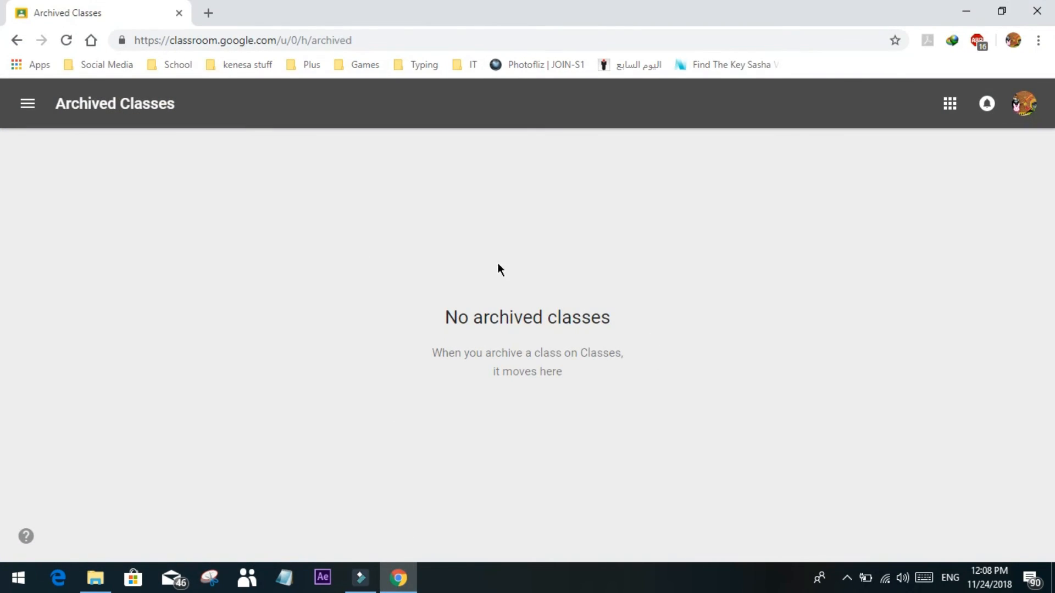
Return to the class list, open the to-do page and examine the work to review and the reviewed work.
left_click(25, 104)
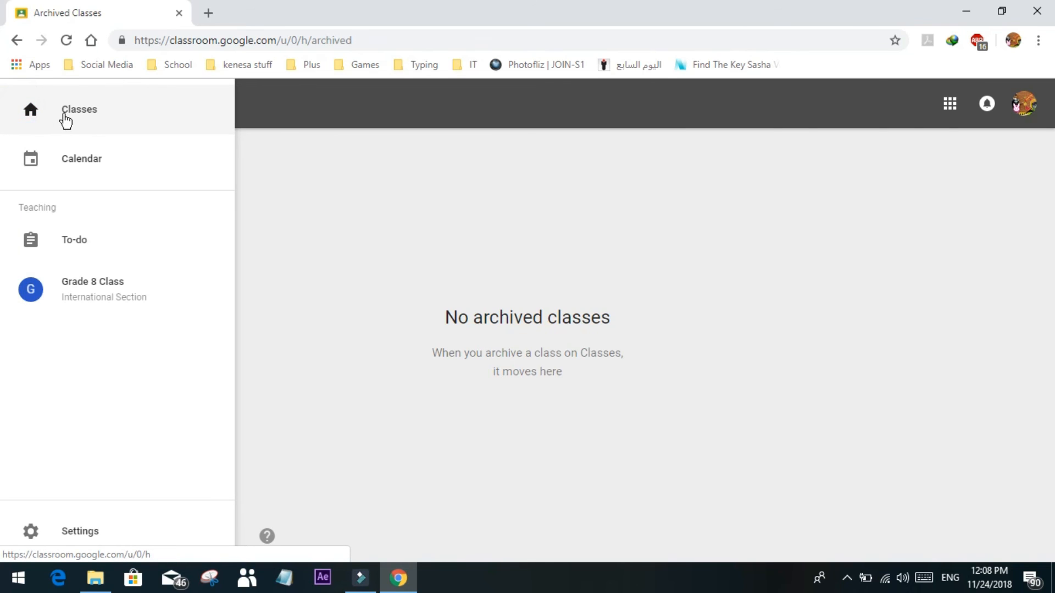
left_click(66, 120)
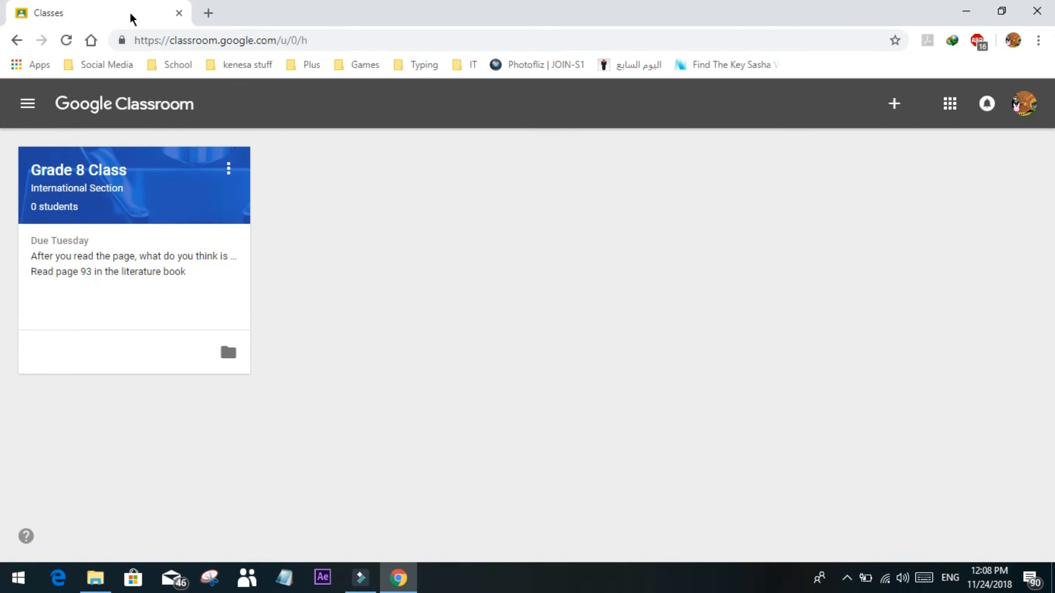
left_click(21, 104)
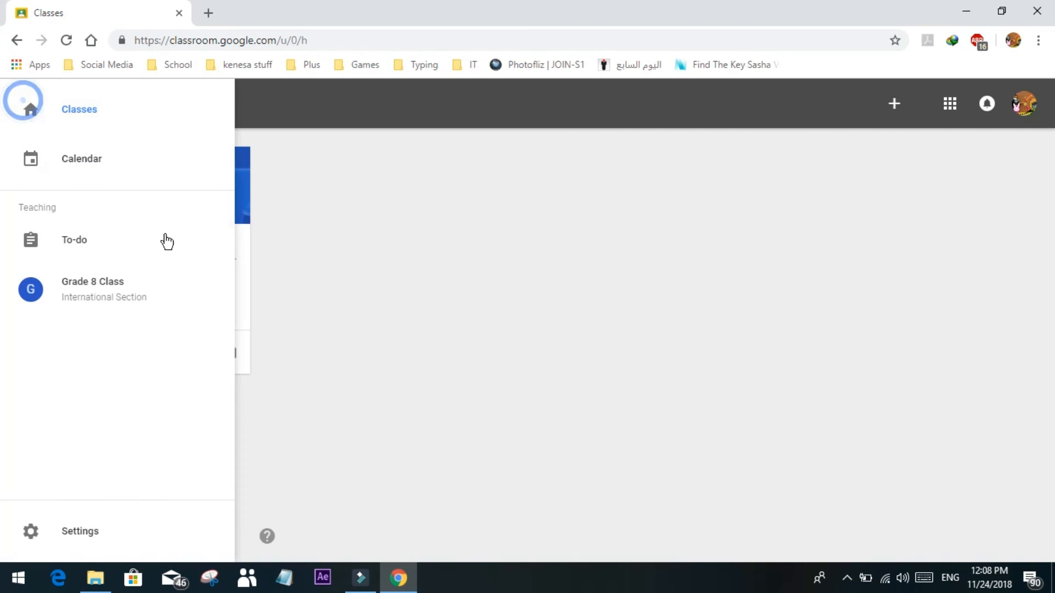
left_click(151, 245)
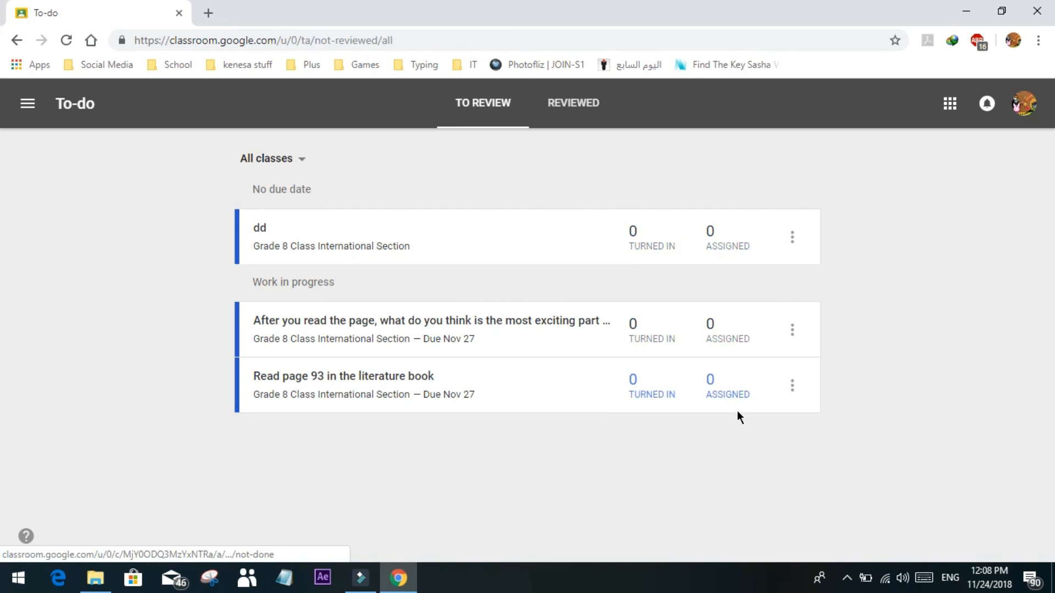
left_click(576, 113)
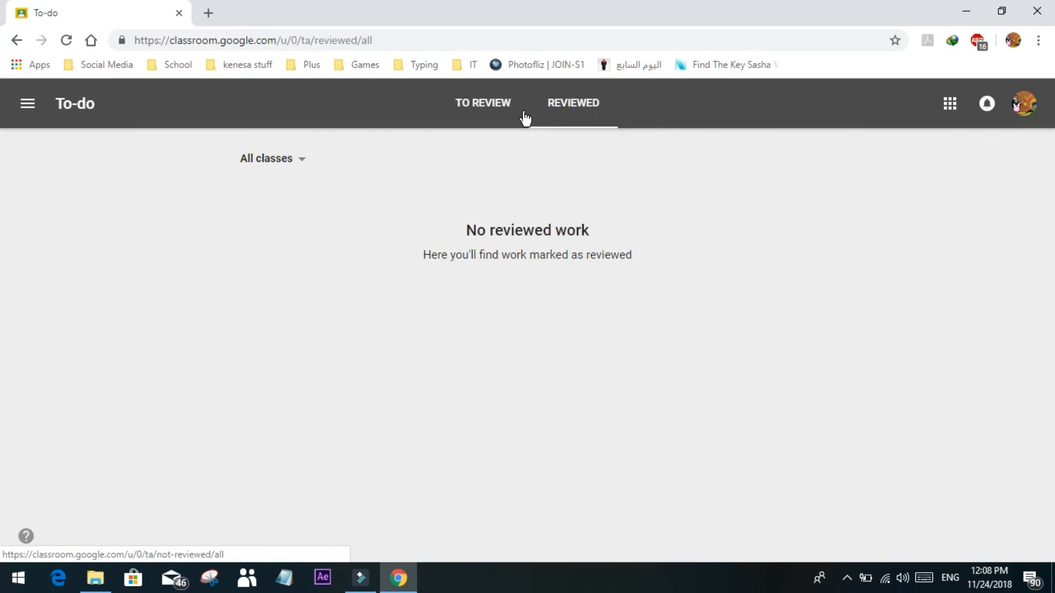
left_click(490, 103)
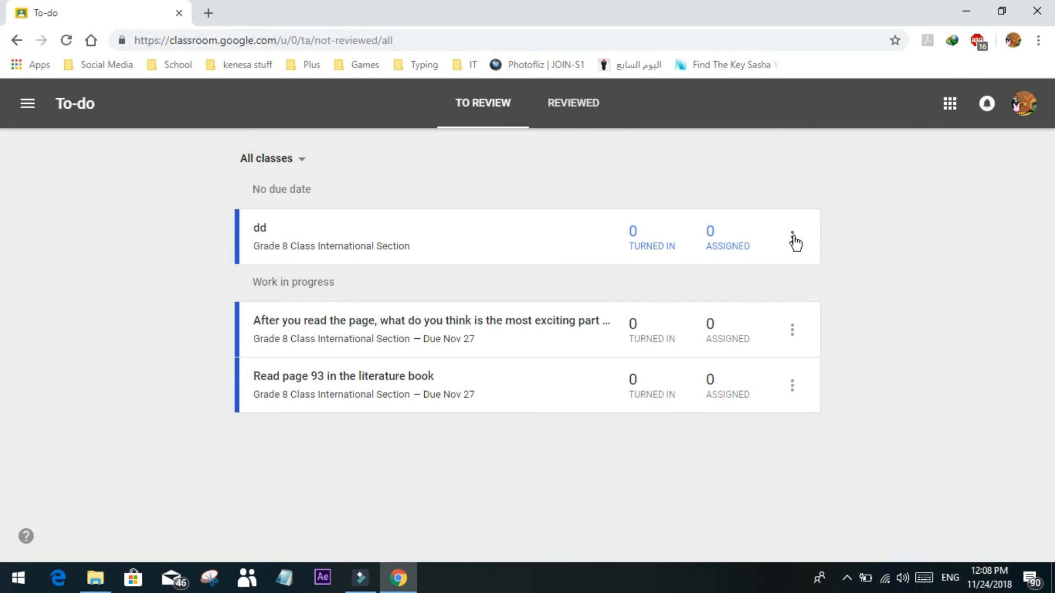
Mark the "dd" assignment as reviewed, check it among the reviewed work, and return to the class list.
left_click(792, 239)
left_click(789, 289)
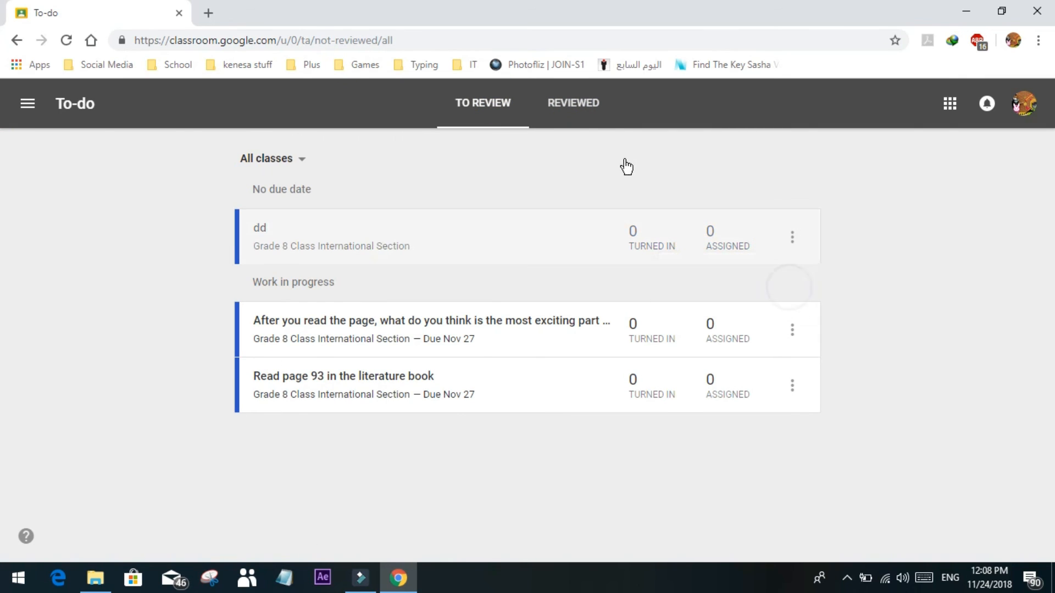
left_click(585, 105)
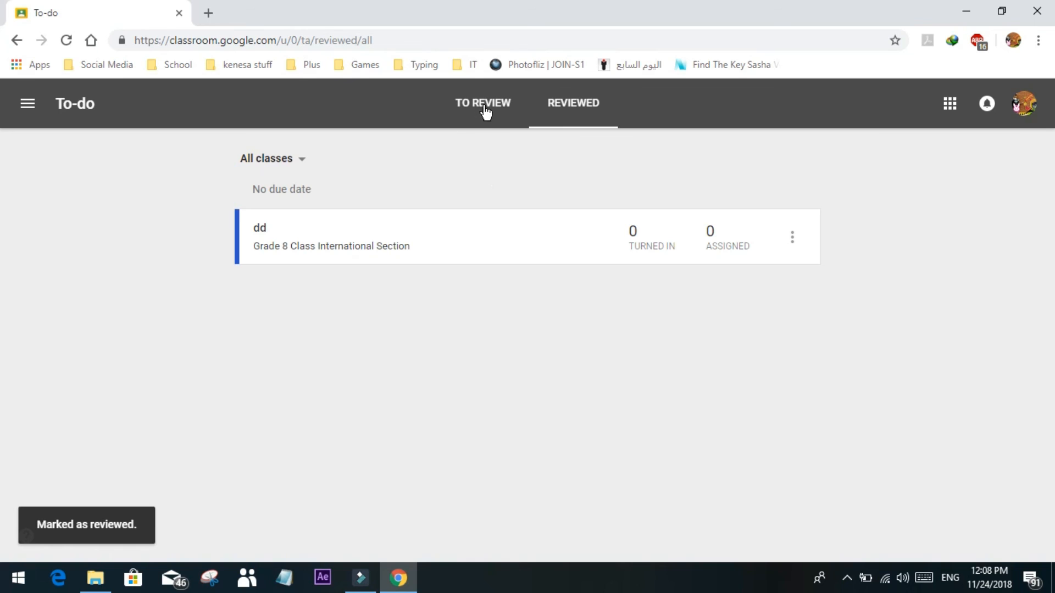
left_click(485, 109)
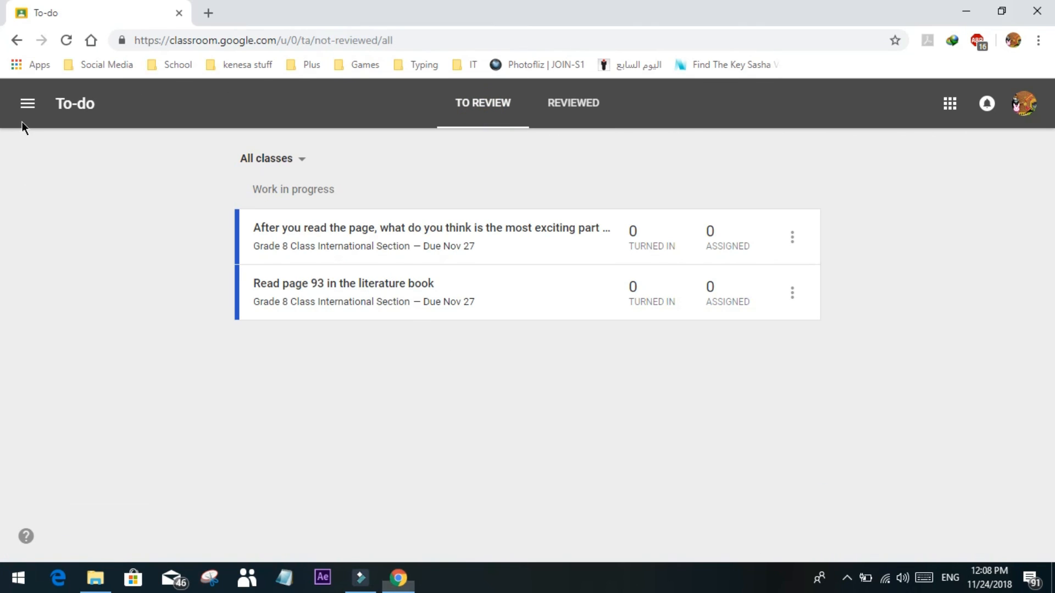
left_click(27, 103)
left_click(95, 122)
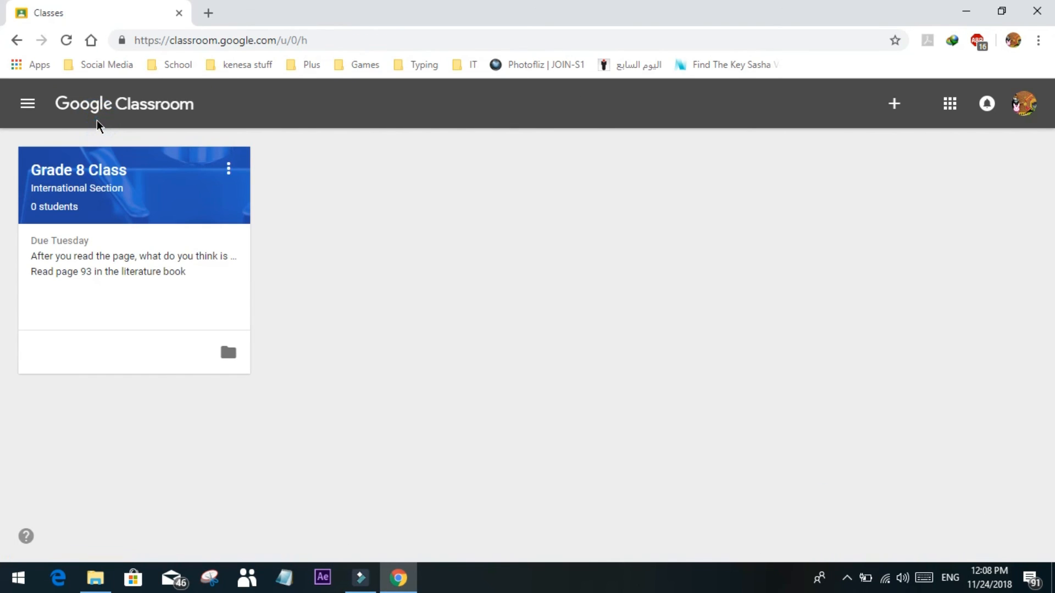